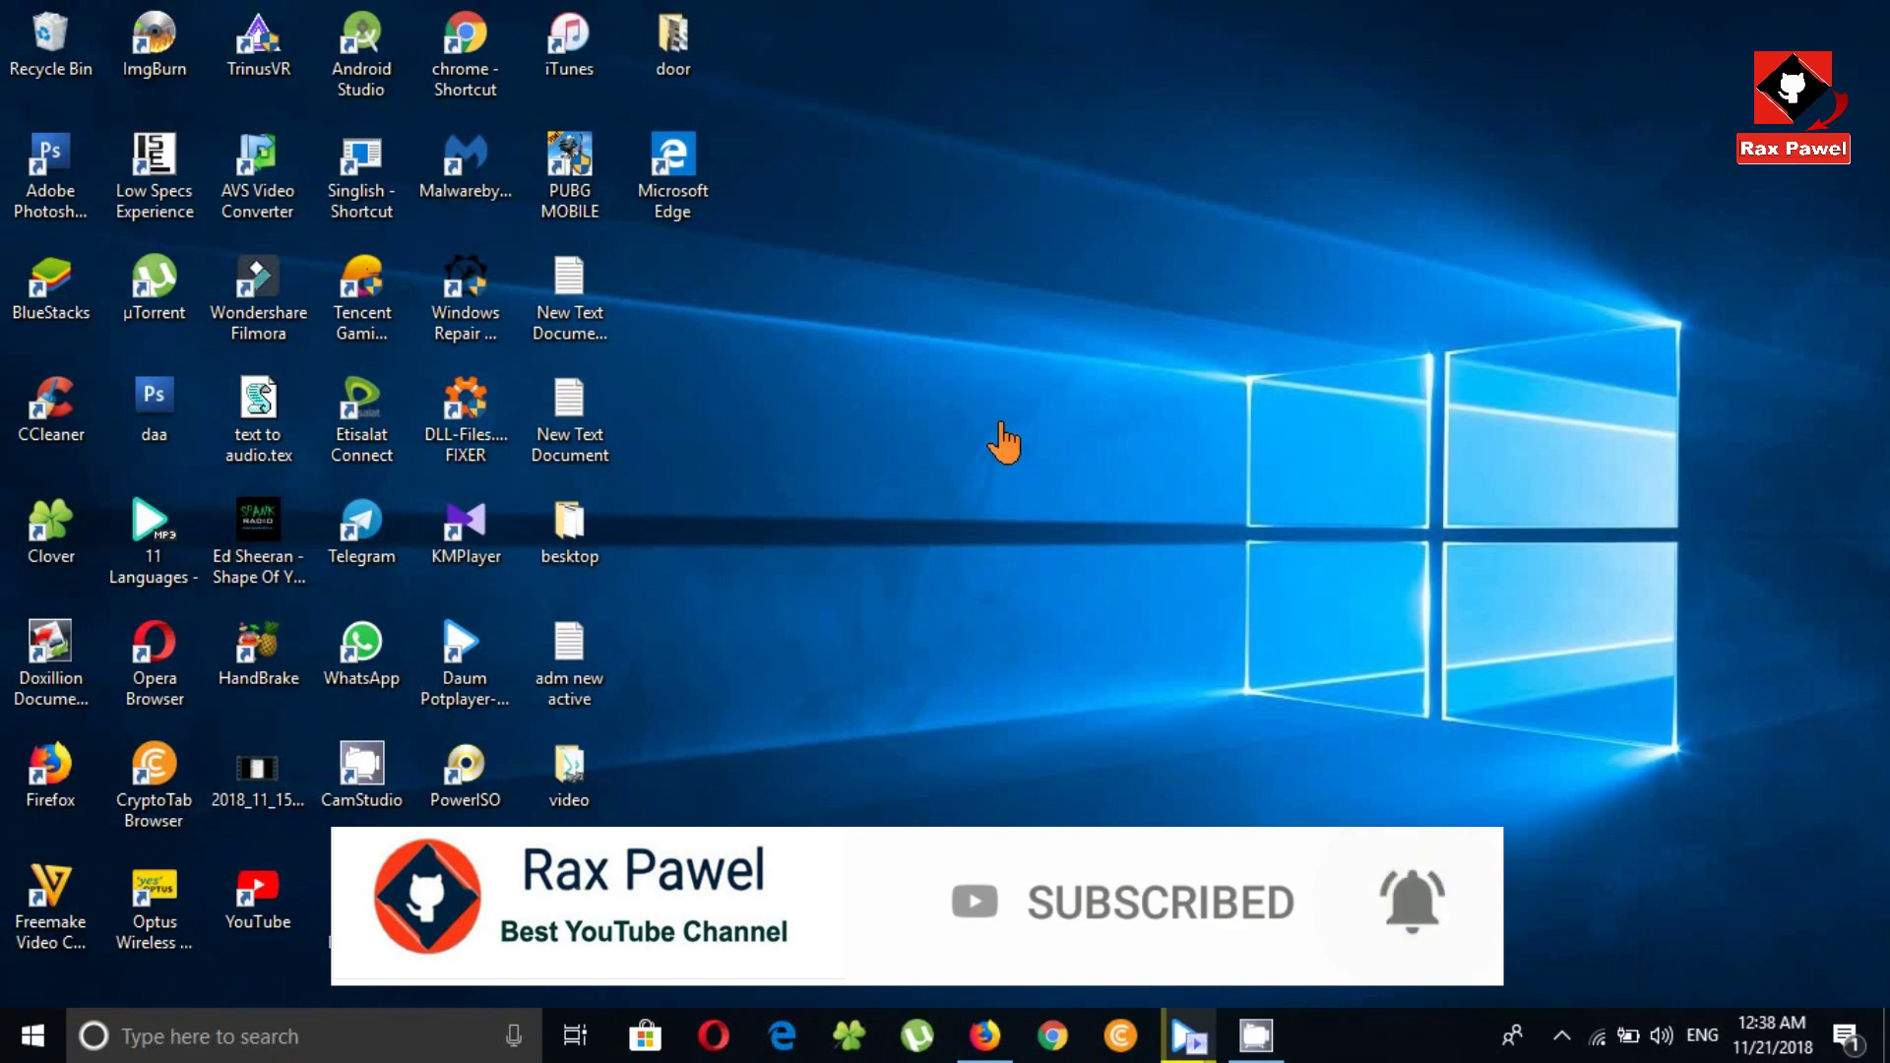
# Look over the Update & Security page in Windows Settings, then close Settings.
pyautogui.click(33, 1036)
pyautogui.click(33, 907)
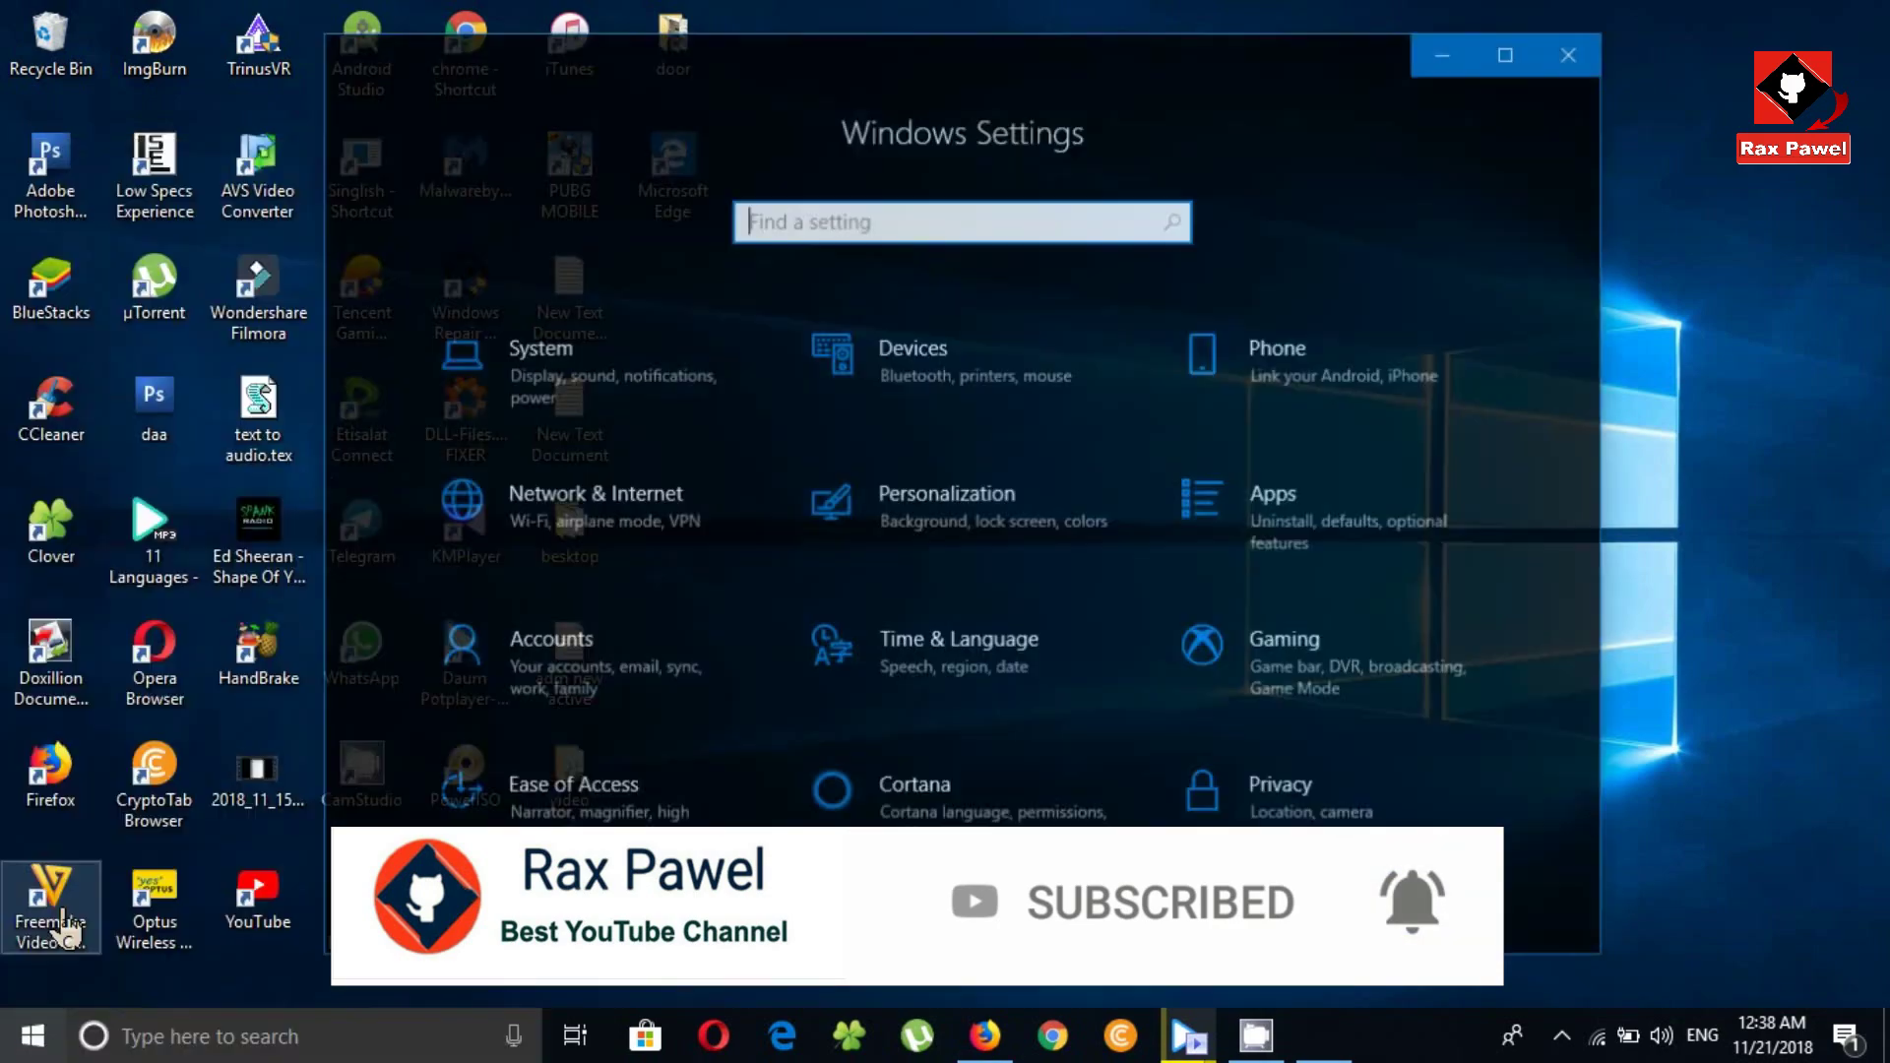
pyautogui.scroll(-1, 603, 729)
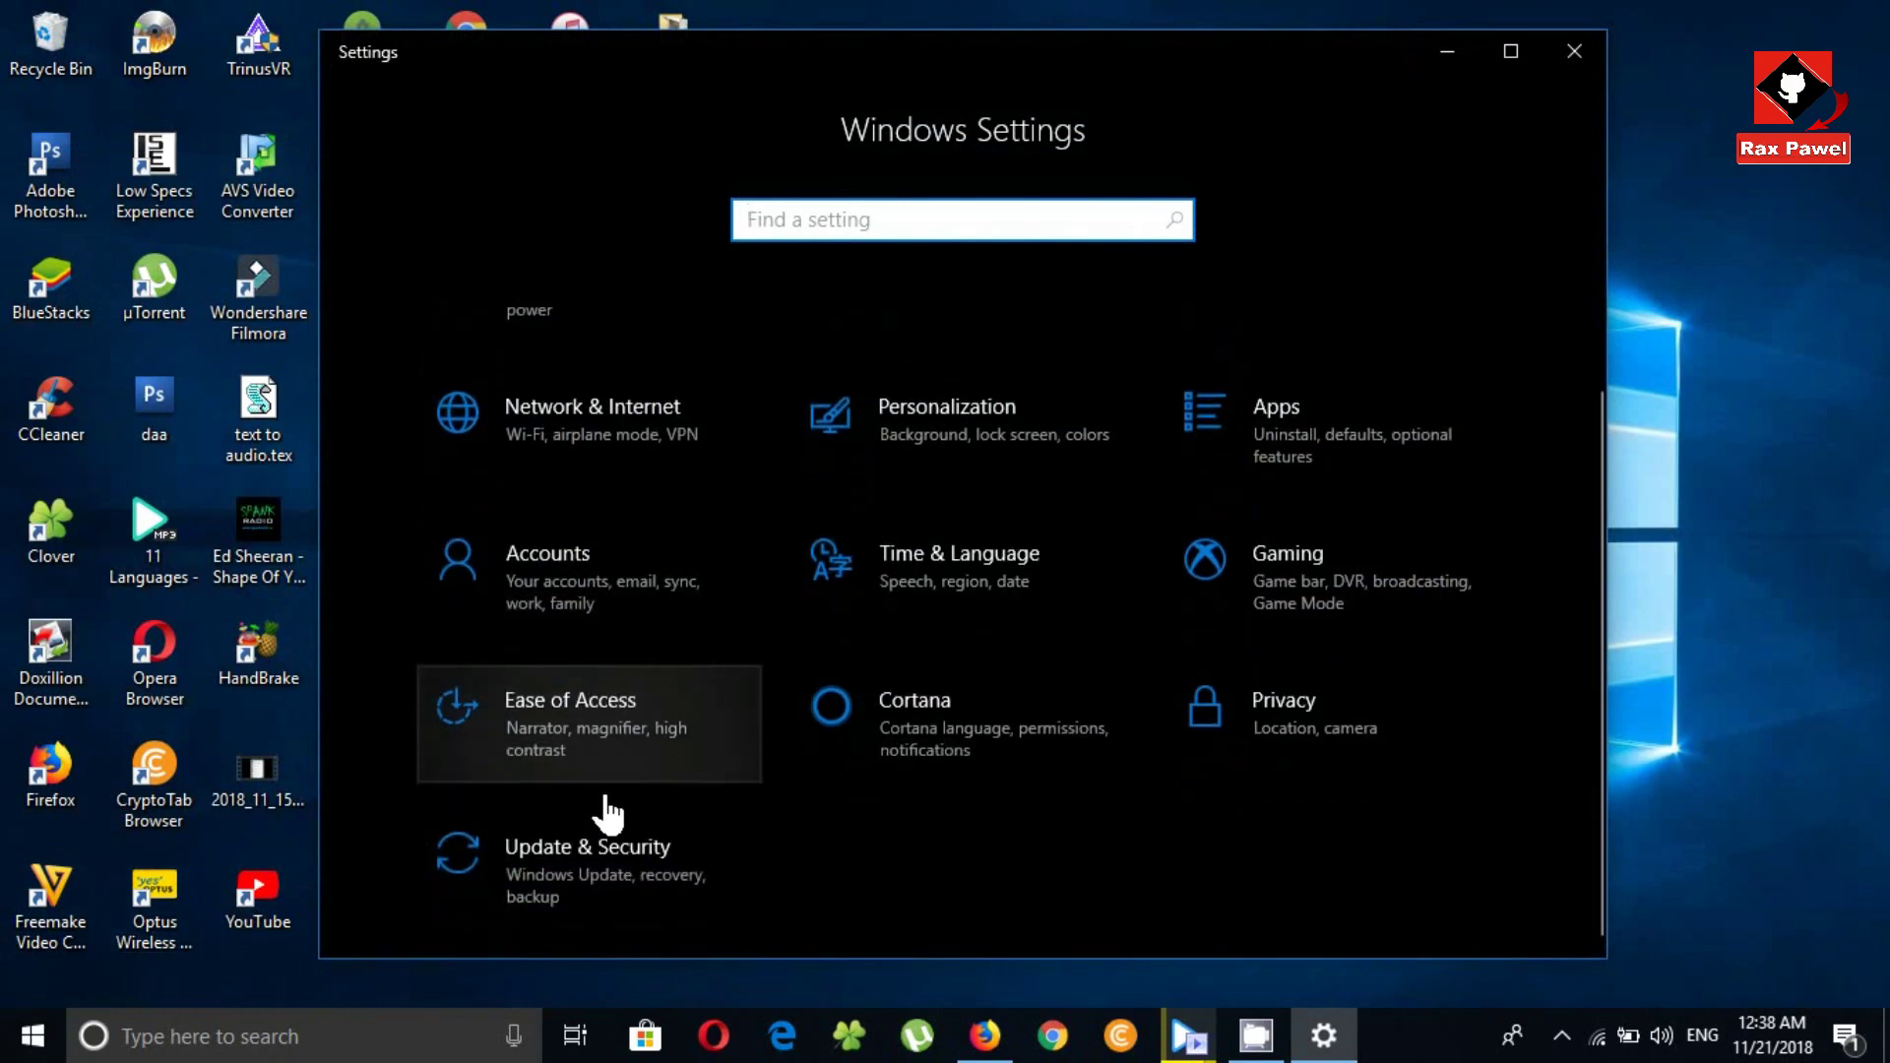
pyautogui.click(561, 891)
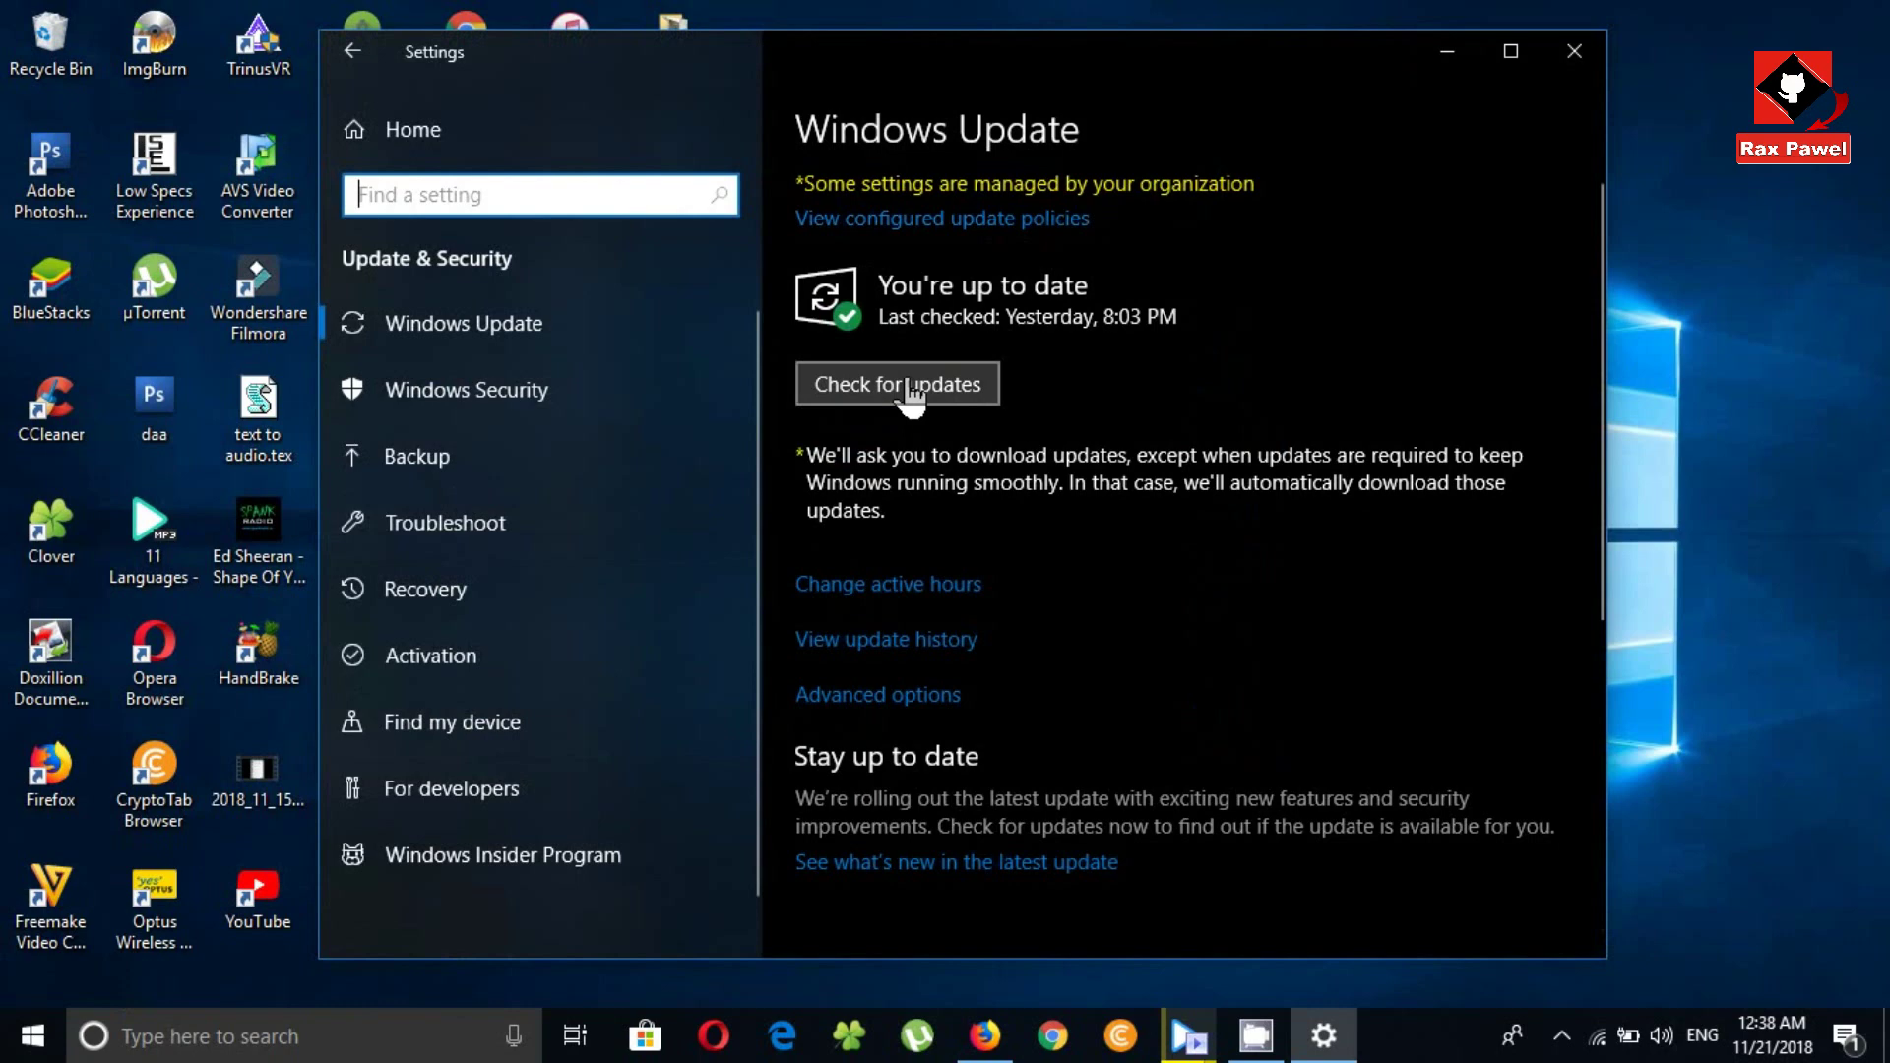
pyautogui.scroll(-5, 945, 492)
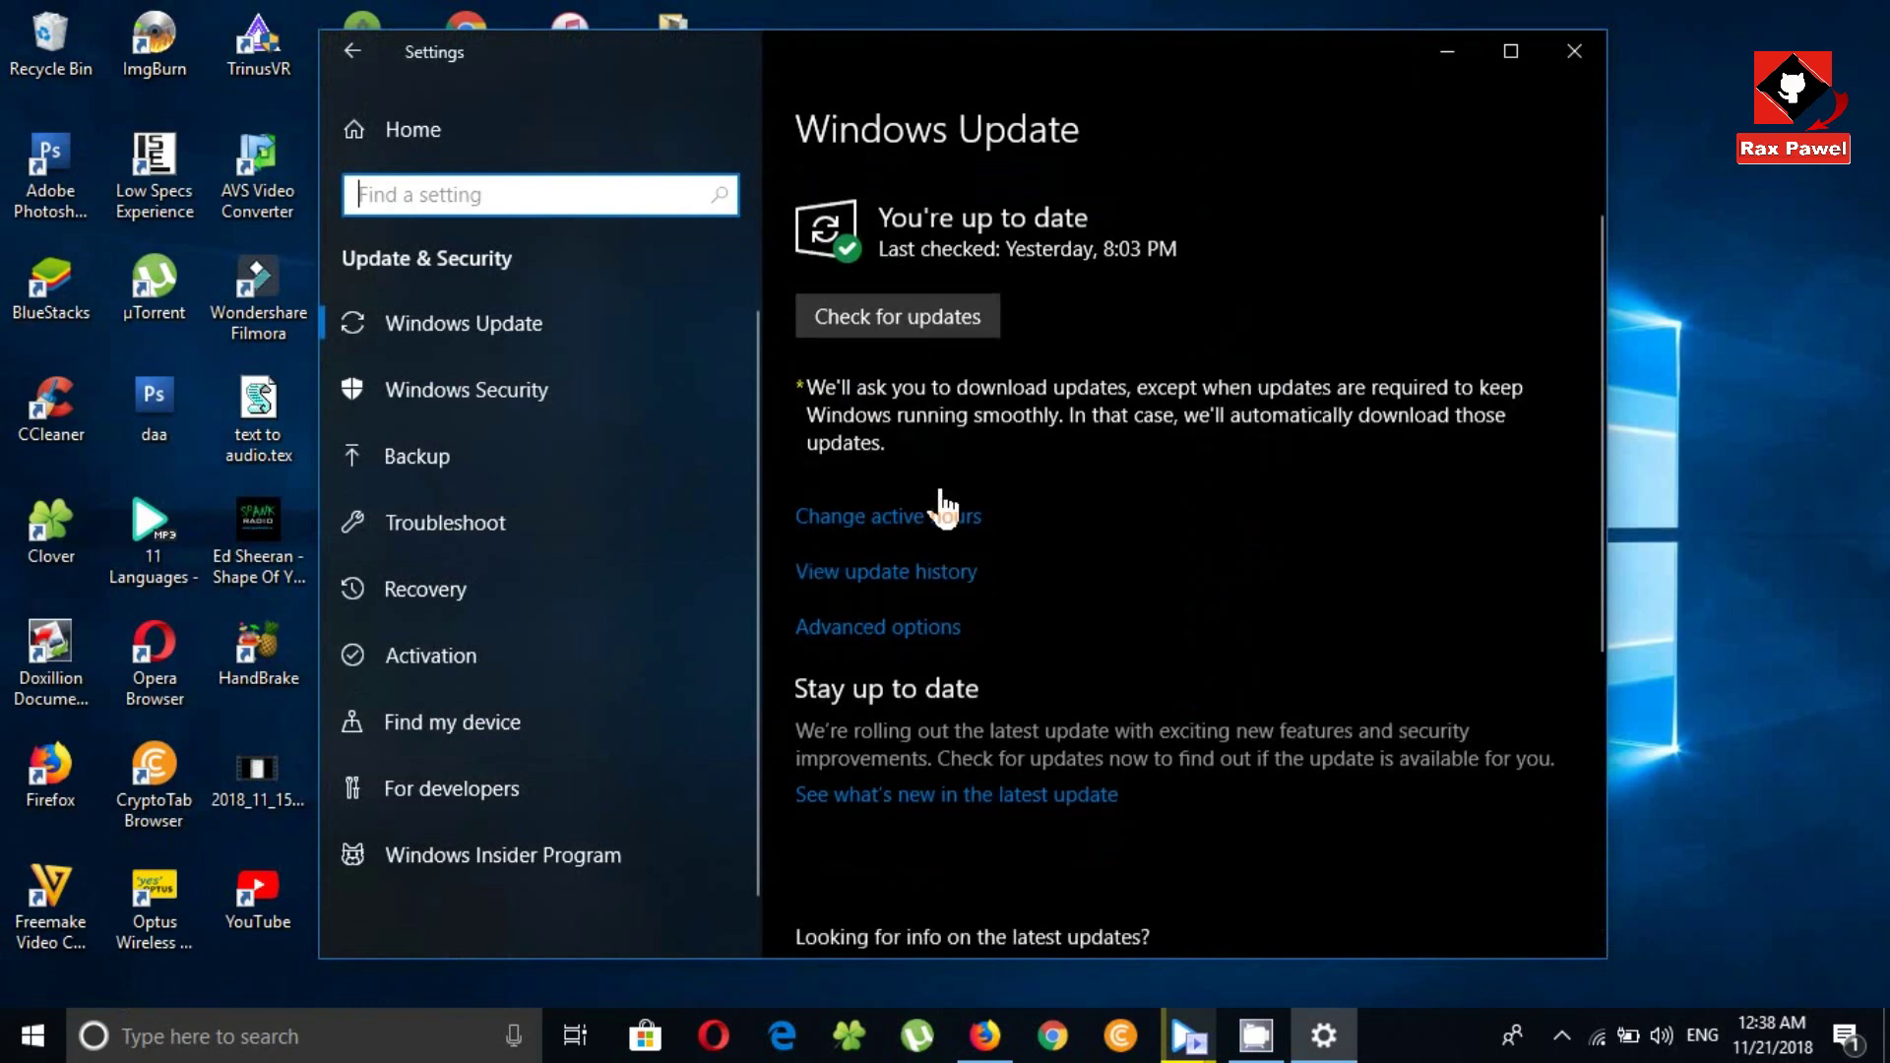
pyautogui.scroll(5, 1130, 607)
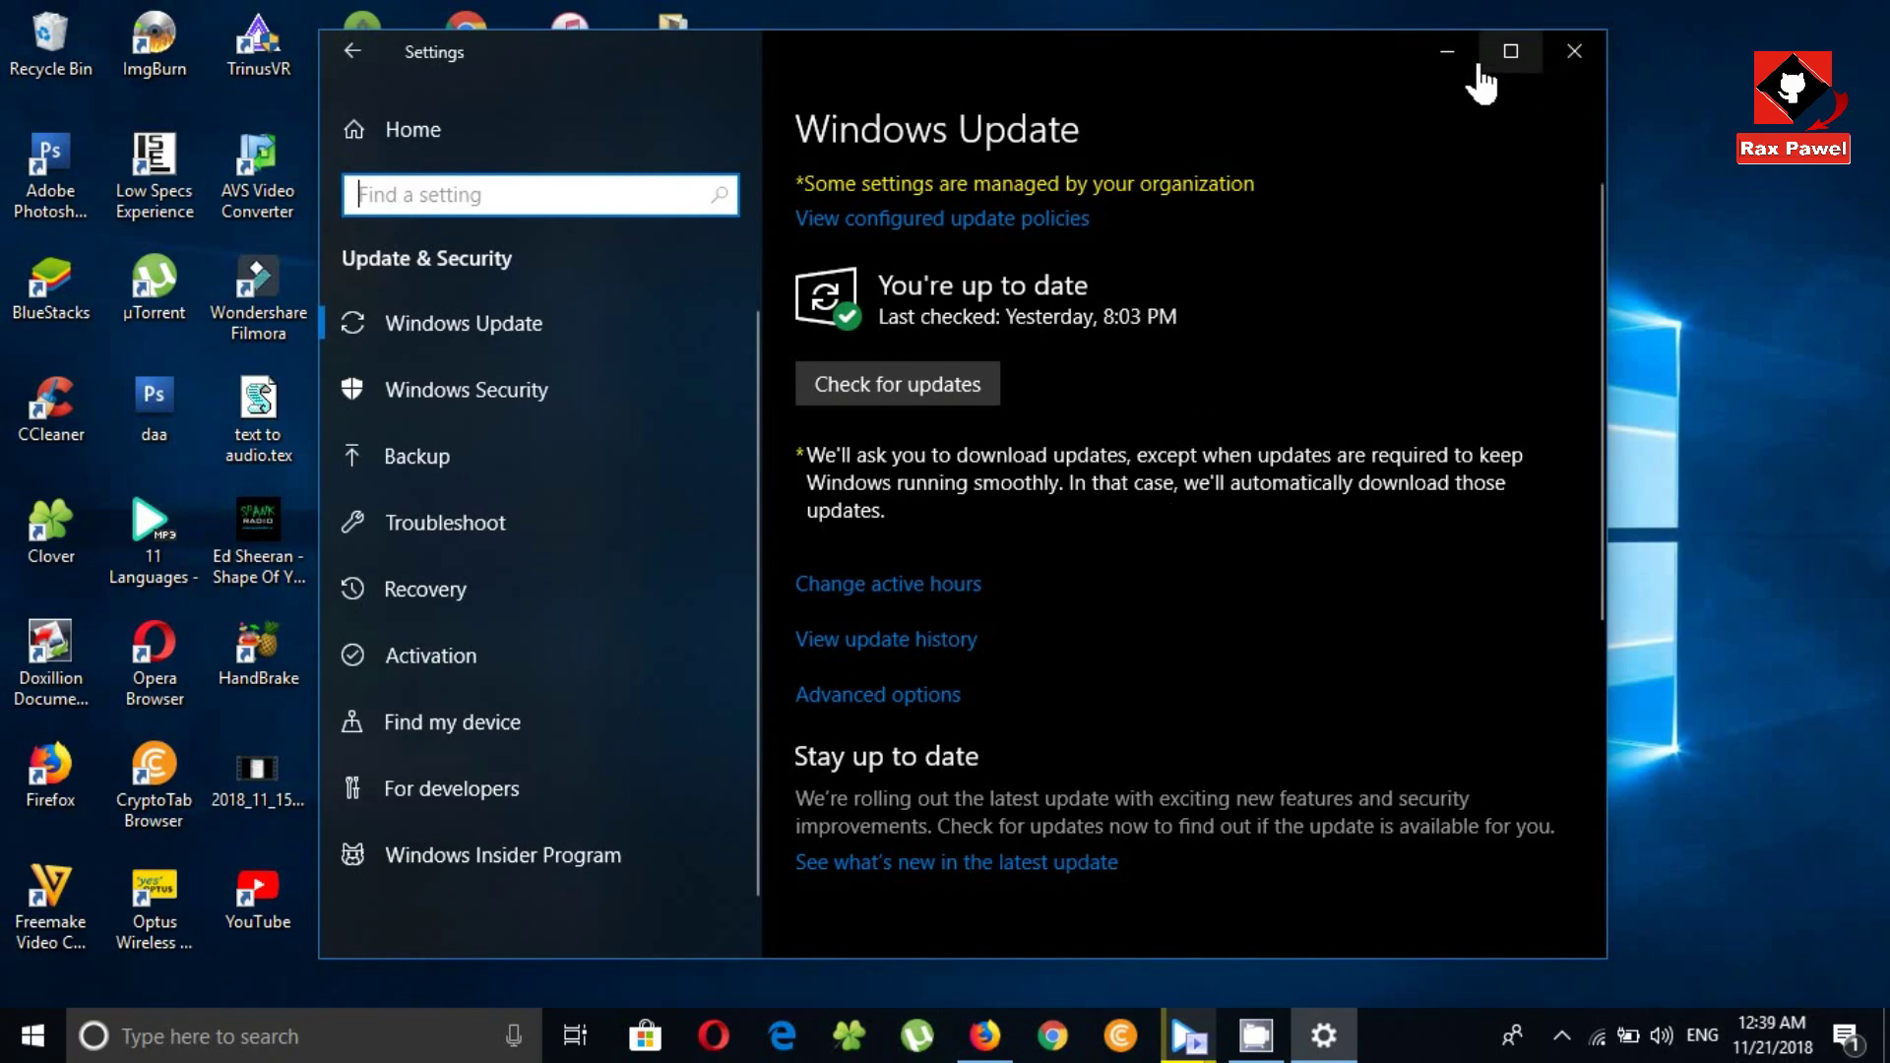
pyautogui.click(1573, 54)
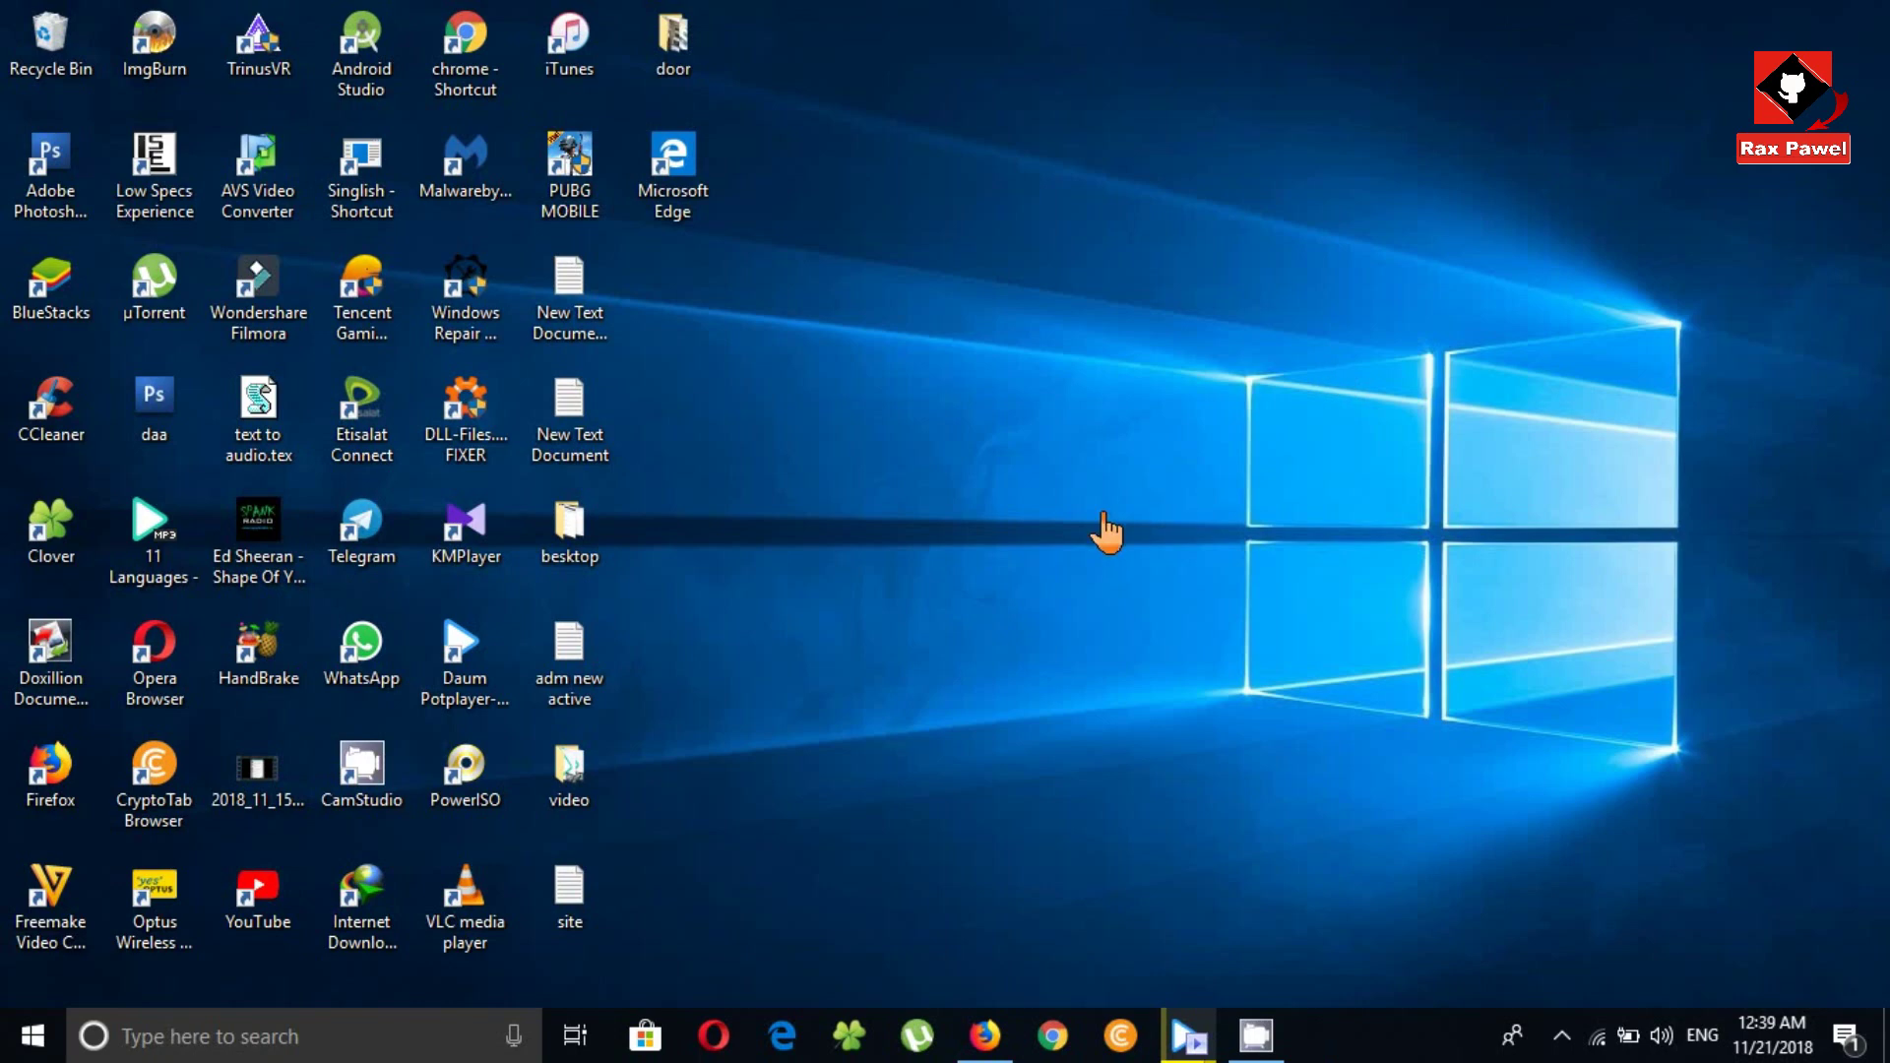
# Download Windows10Upgrade9252.exe from the Download Windows 10 page, then minimize Firefox.
pyautogui.click(984, 1035)
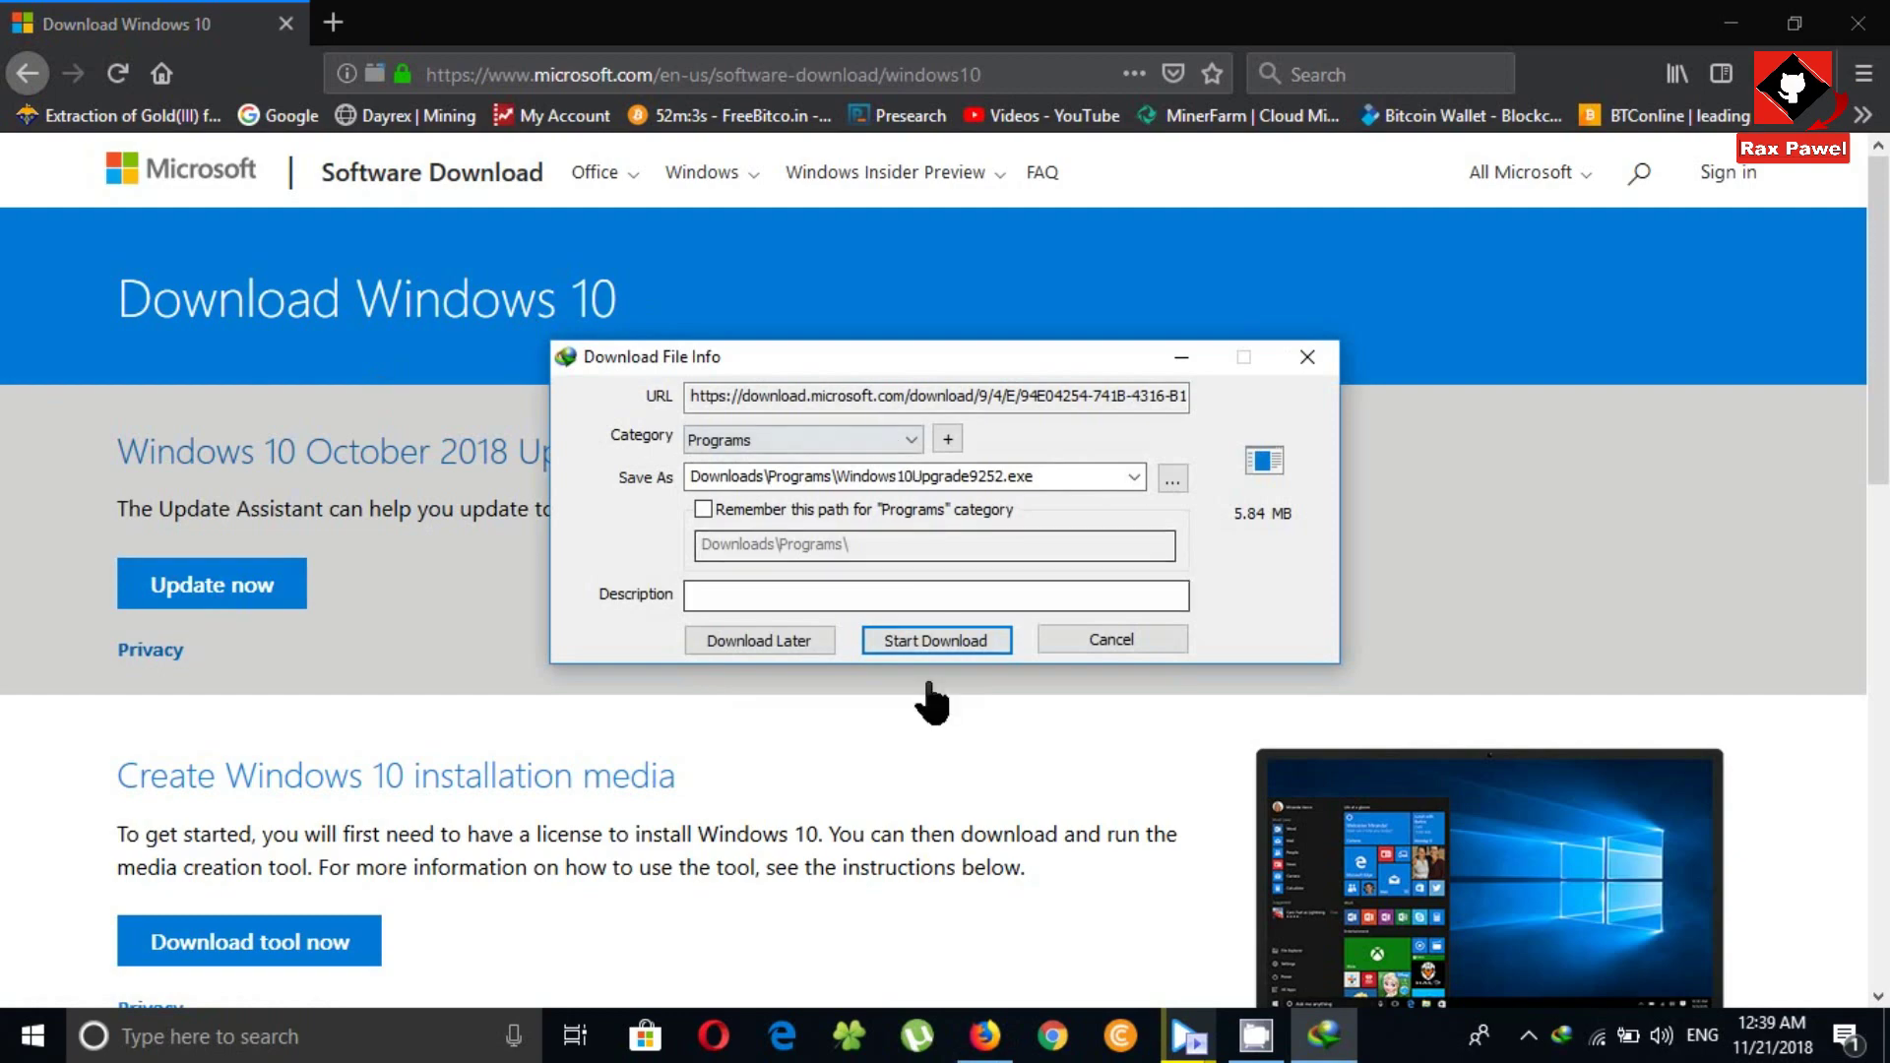
pyautogui.click(946, 642)
pyautogui.click(1755, 27)
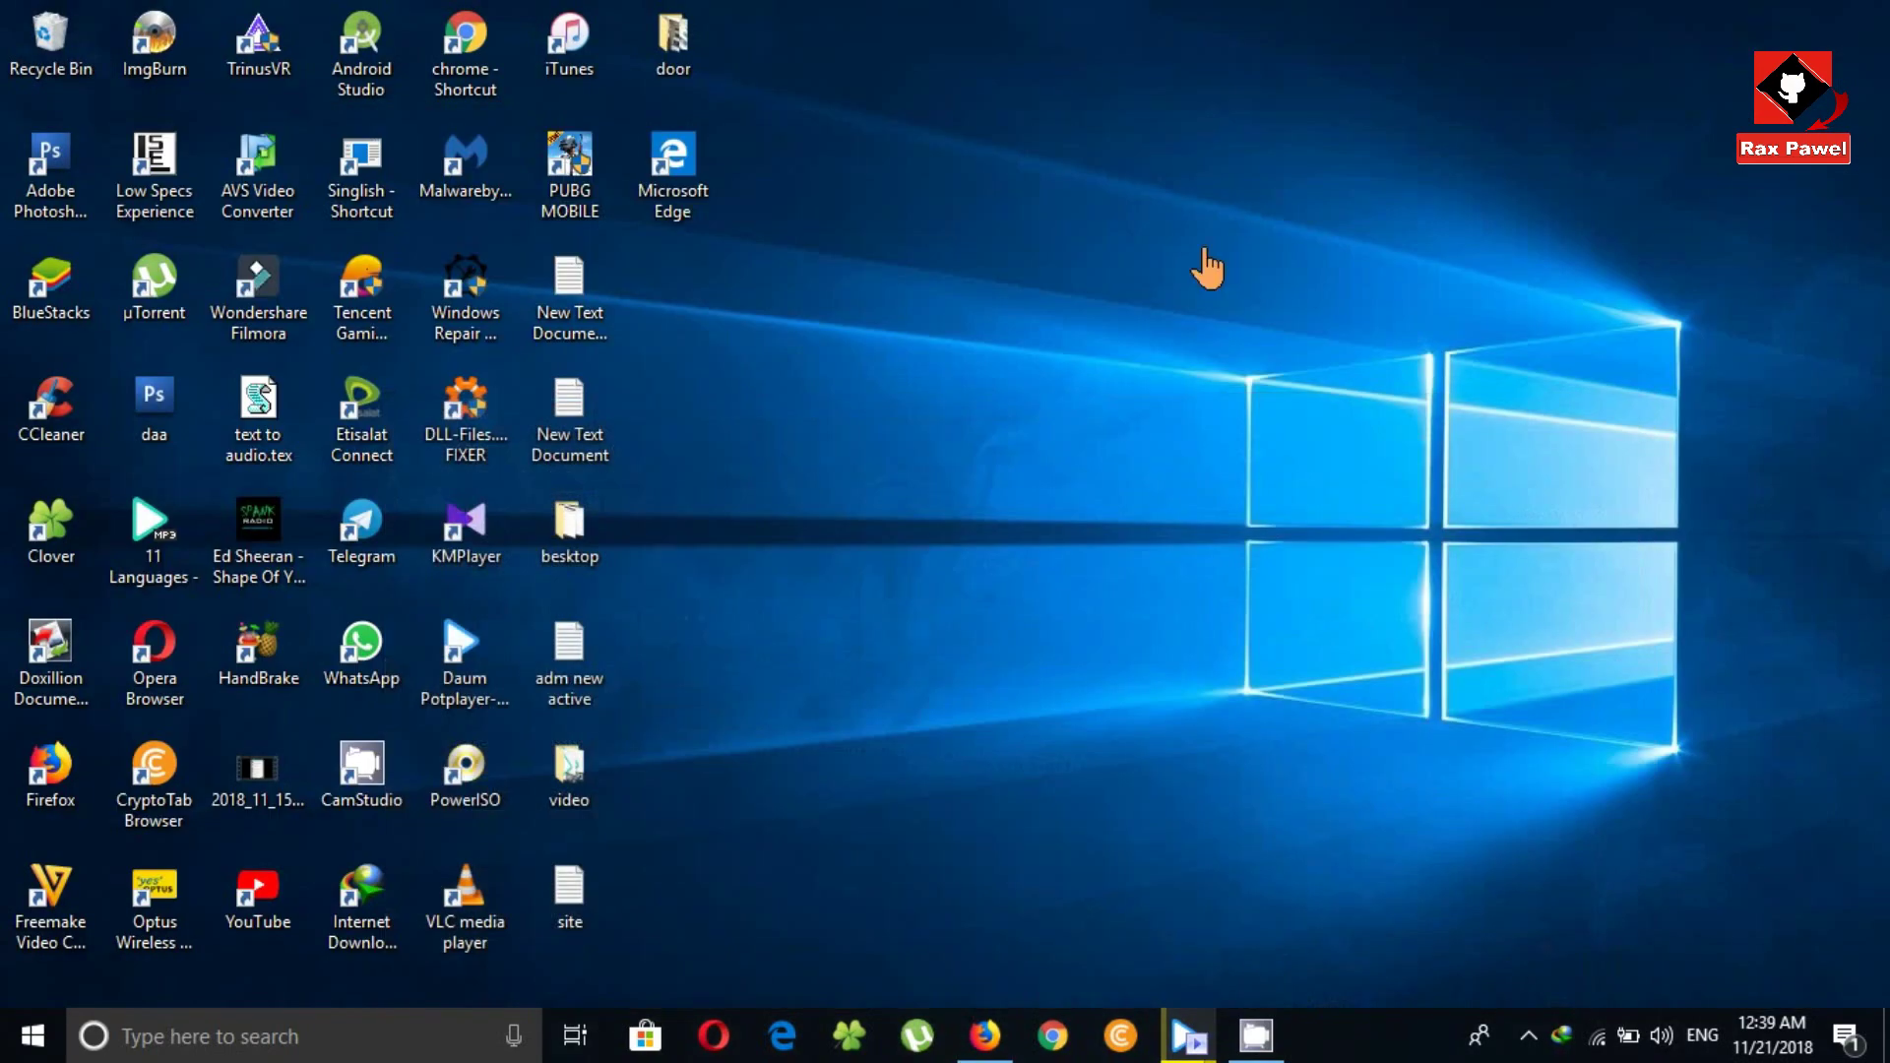
# Run Windows10Upgrade9252 from Downloads\Programs as administrator and minimize File Explorer.
pyautogui.click(847, 1035)
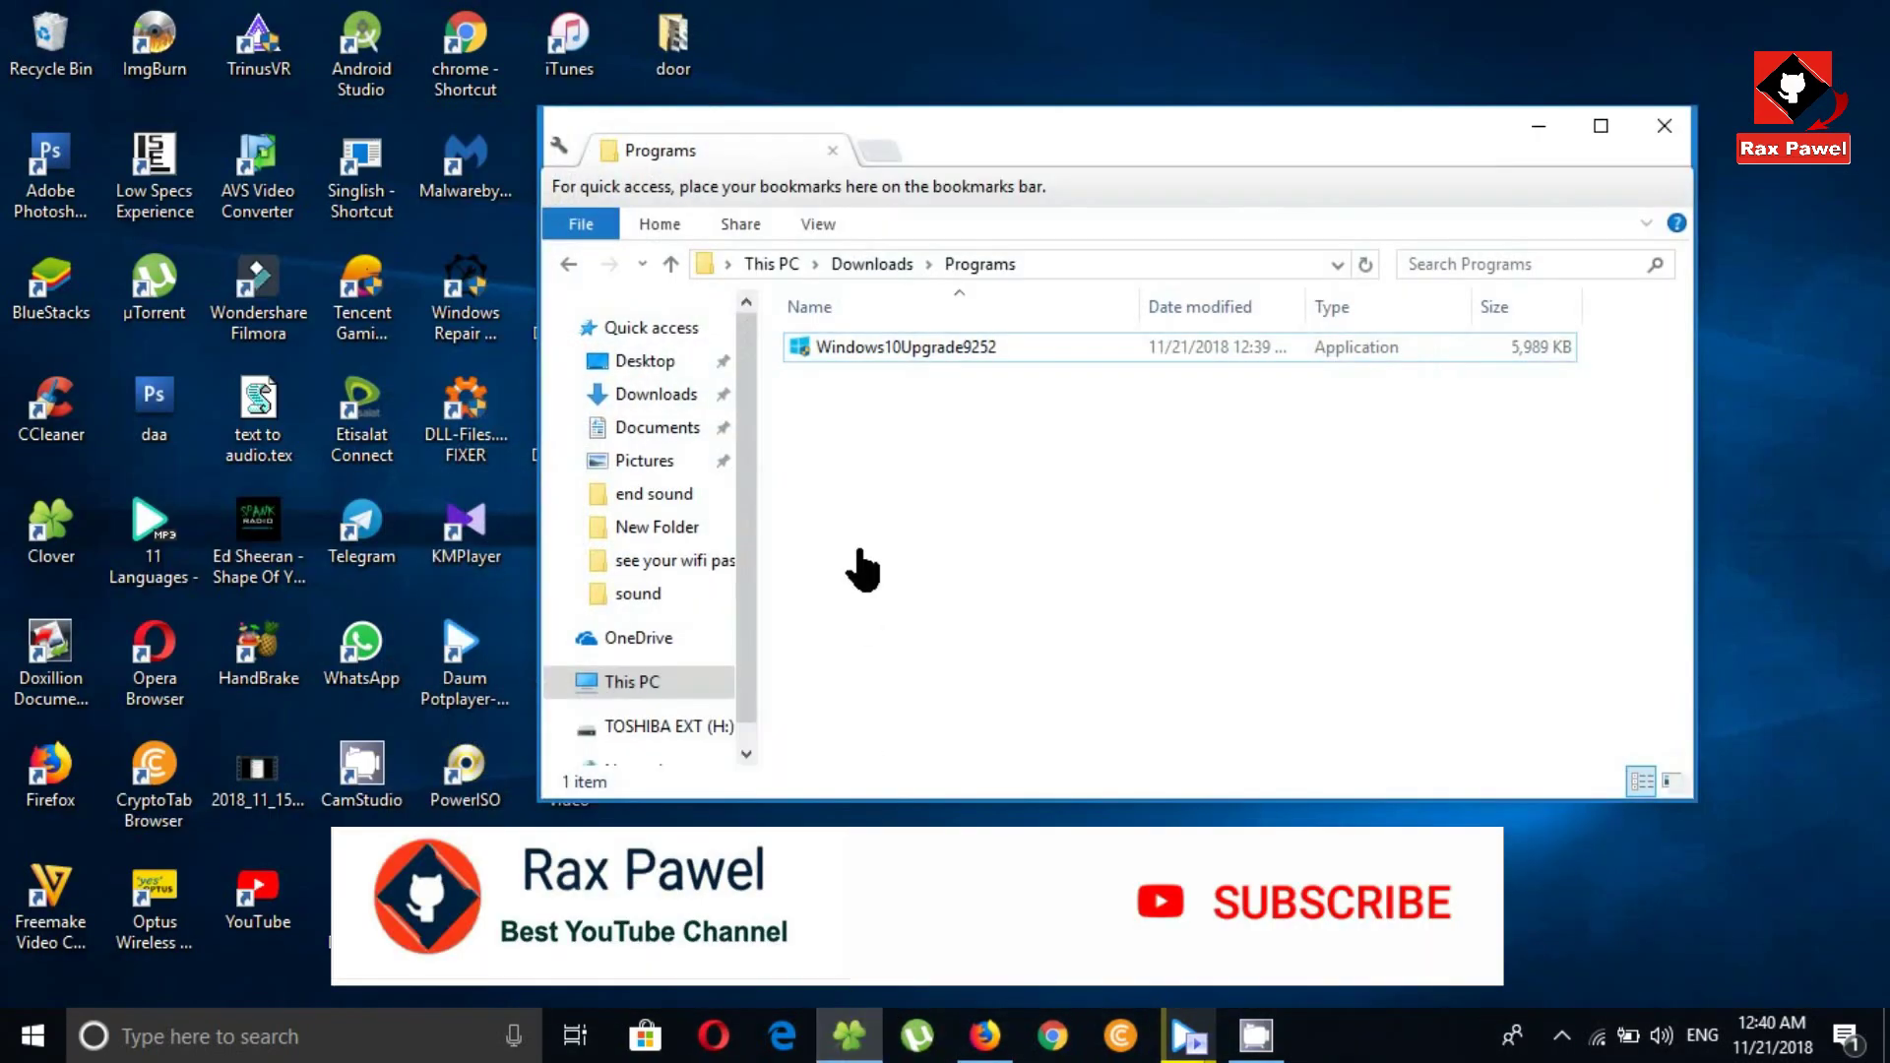
pyautogui.click(922, 350)
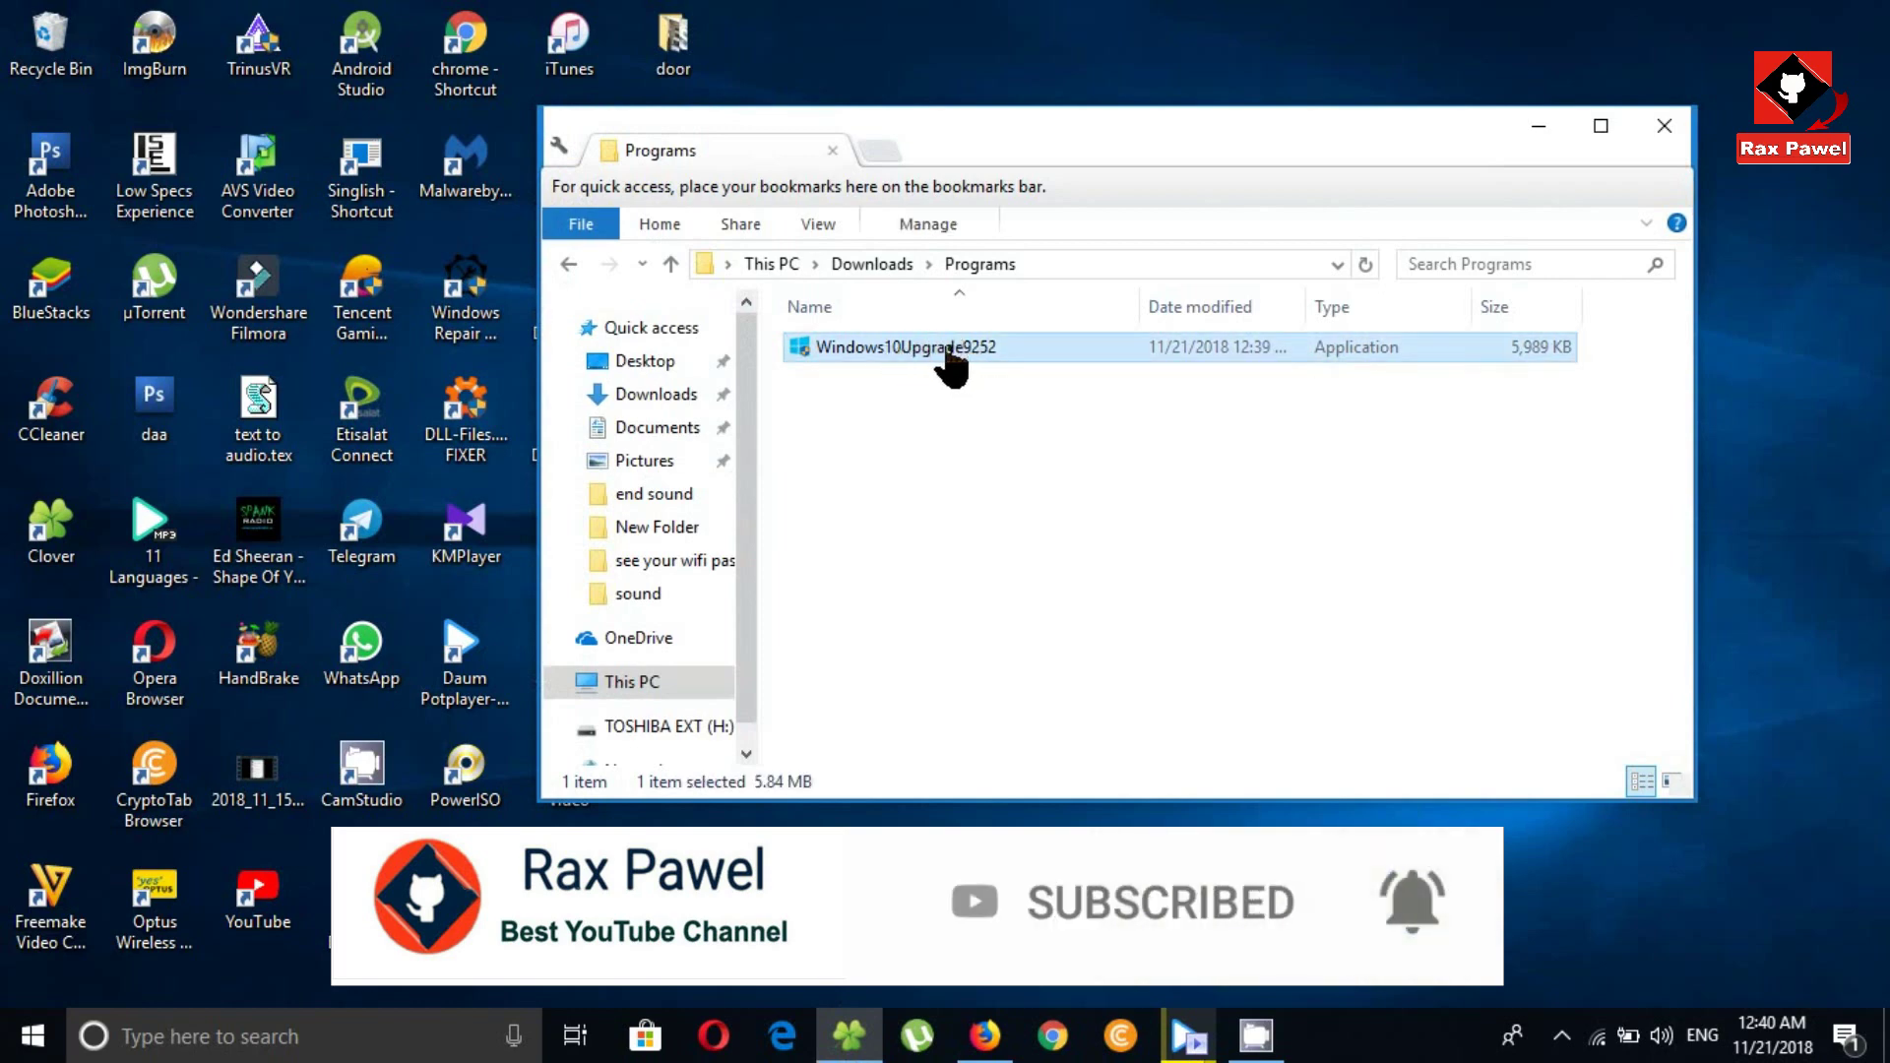
pyautogui.rightClick(950, 367)
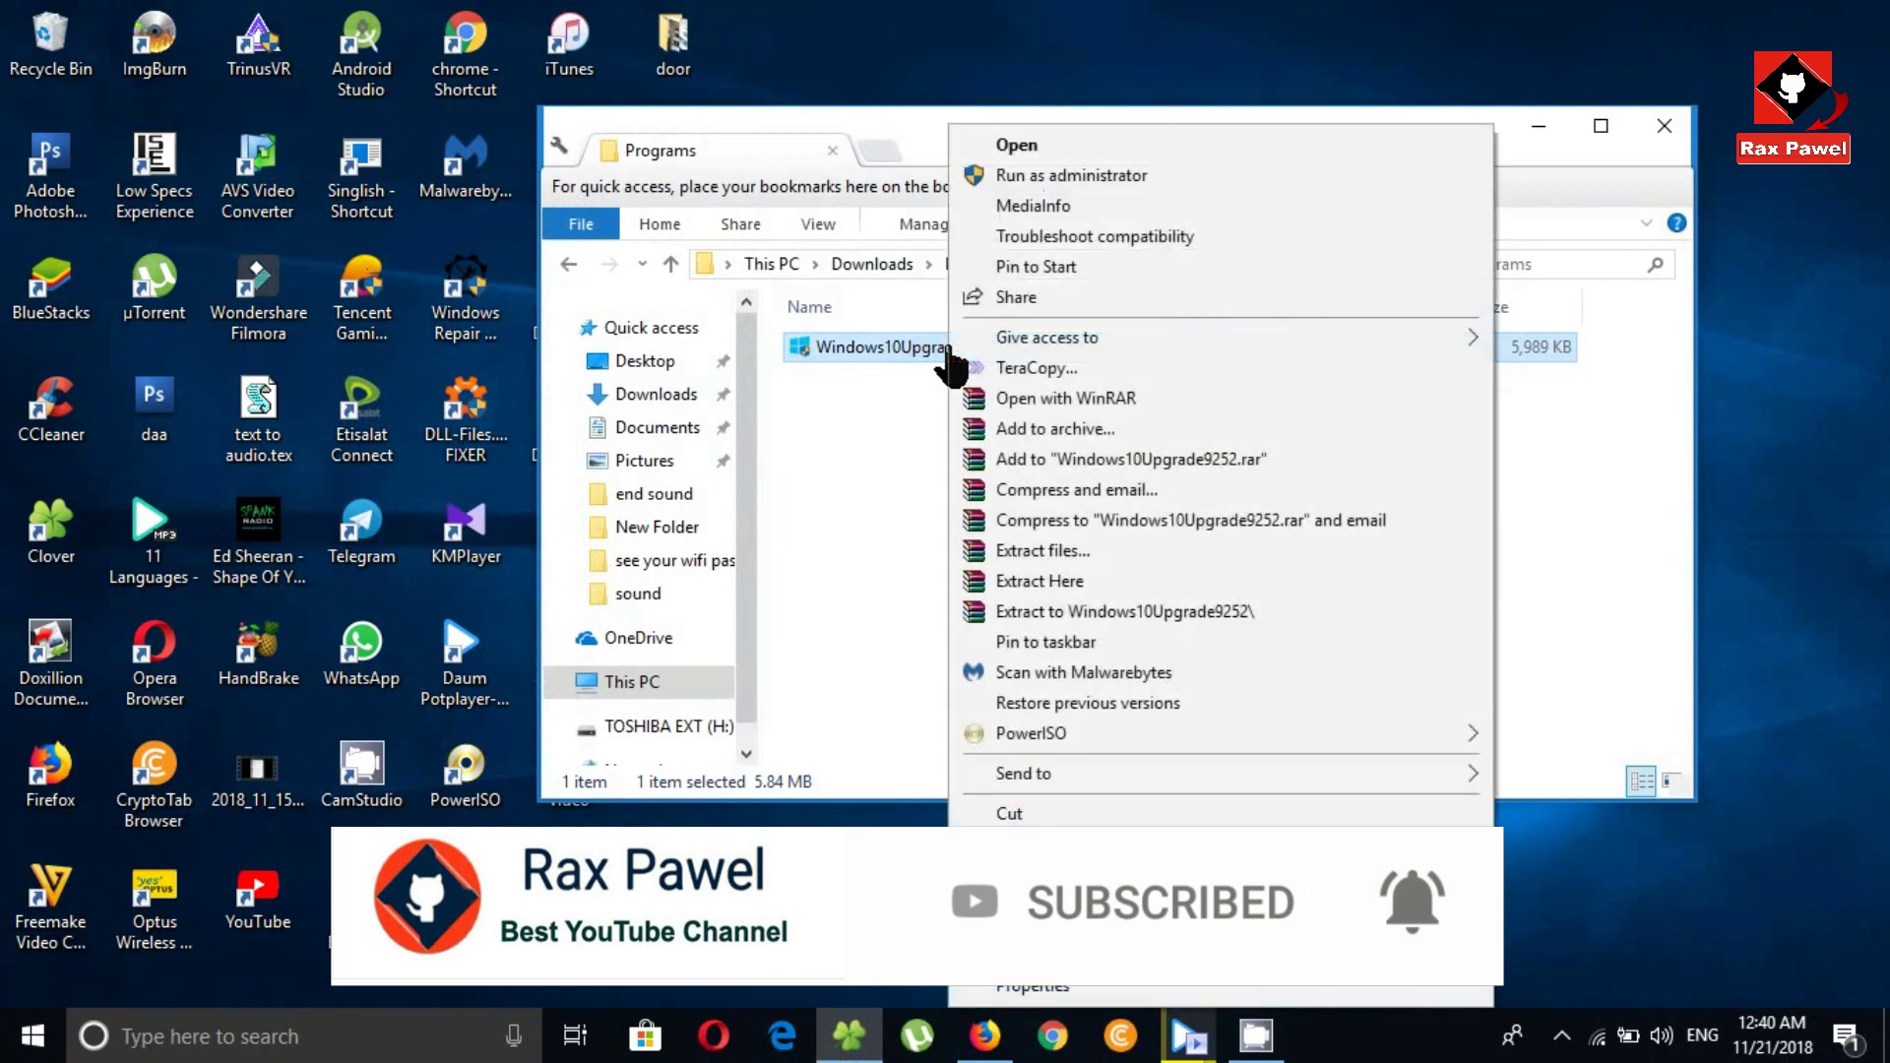
pyautogui.click(1086, 177)
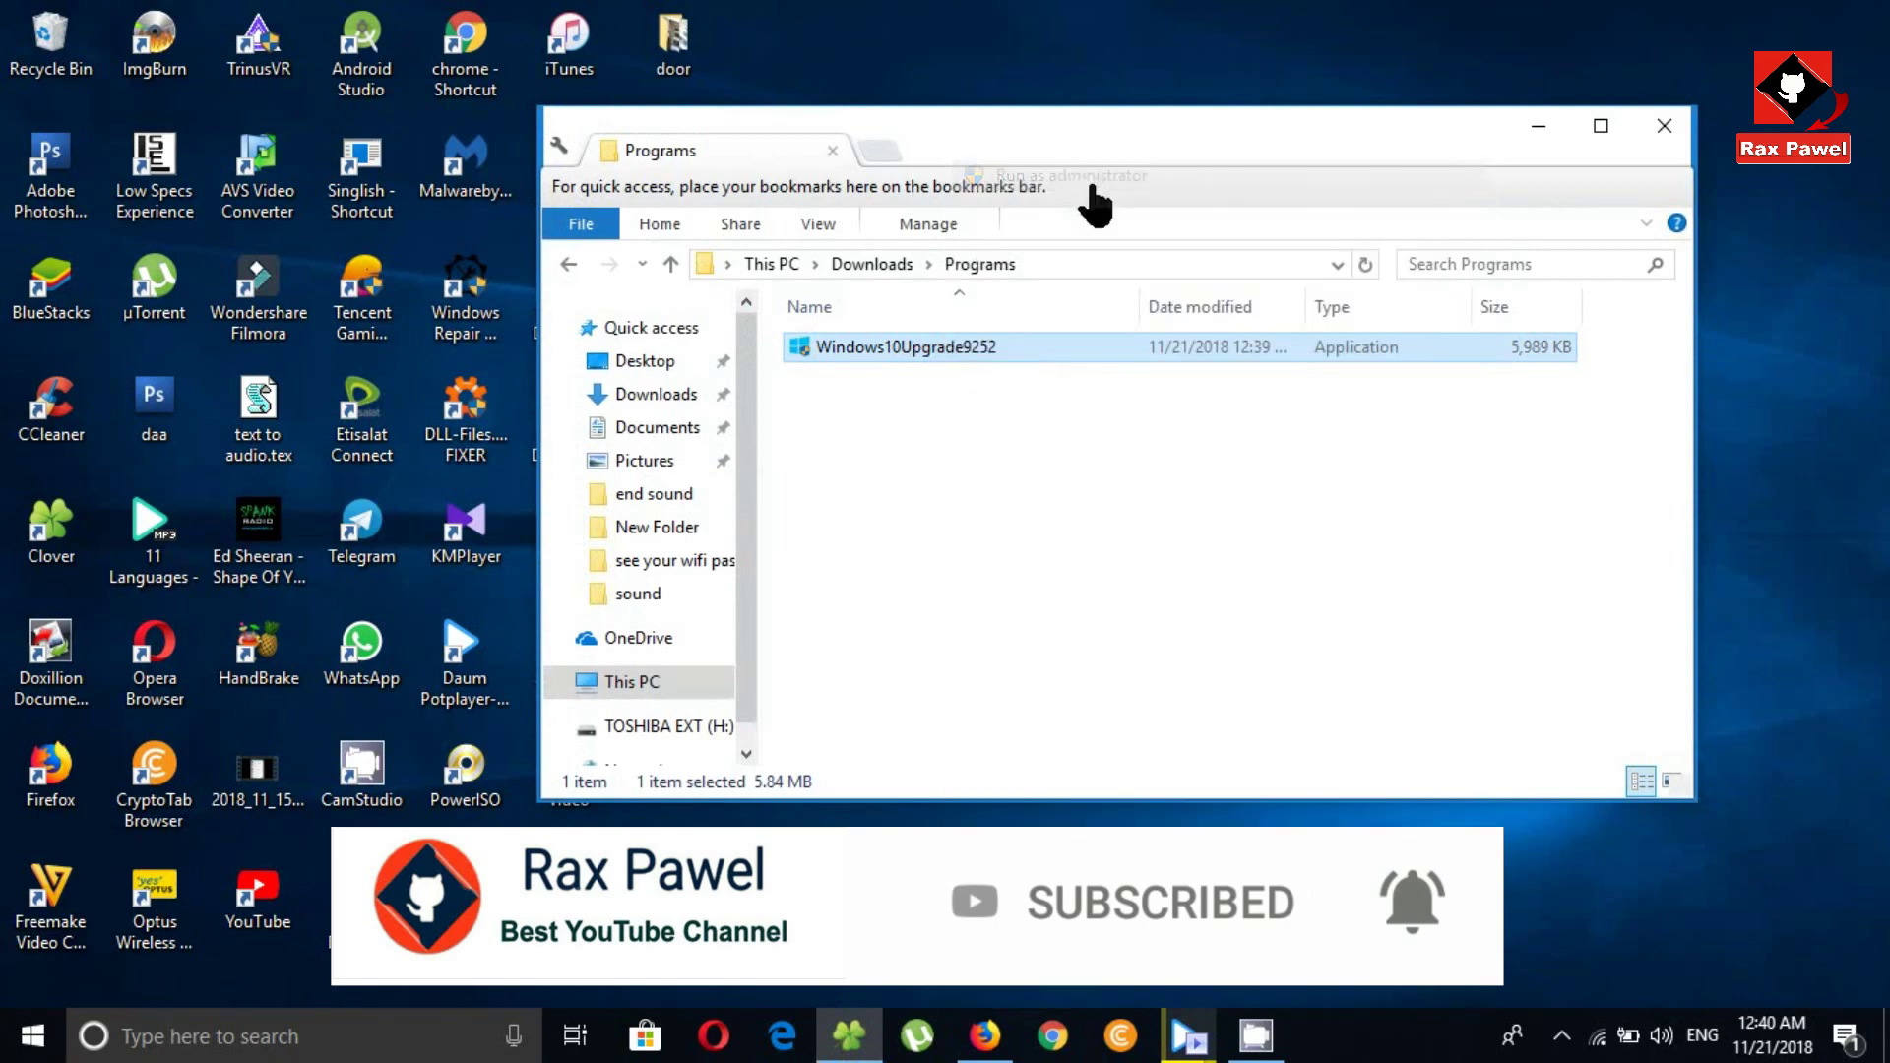
pyautogui.click(1544, 122)
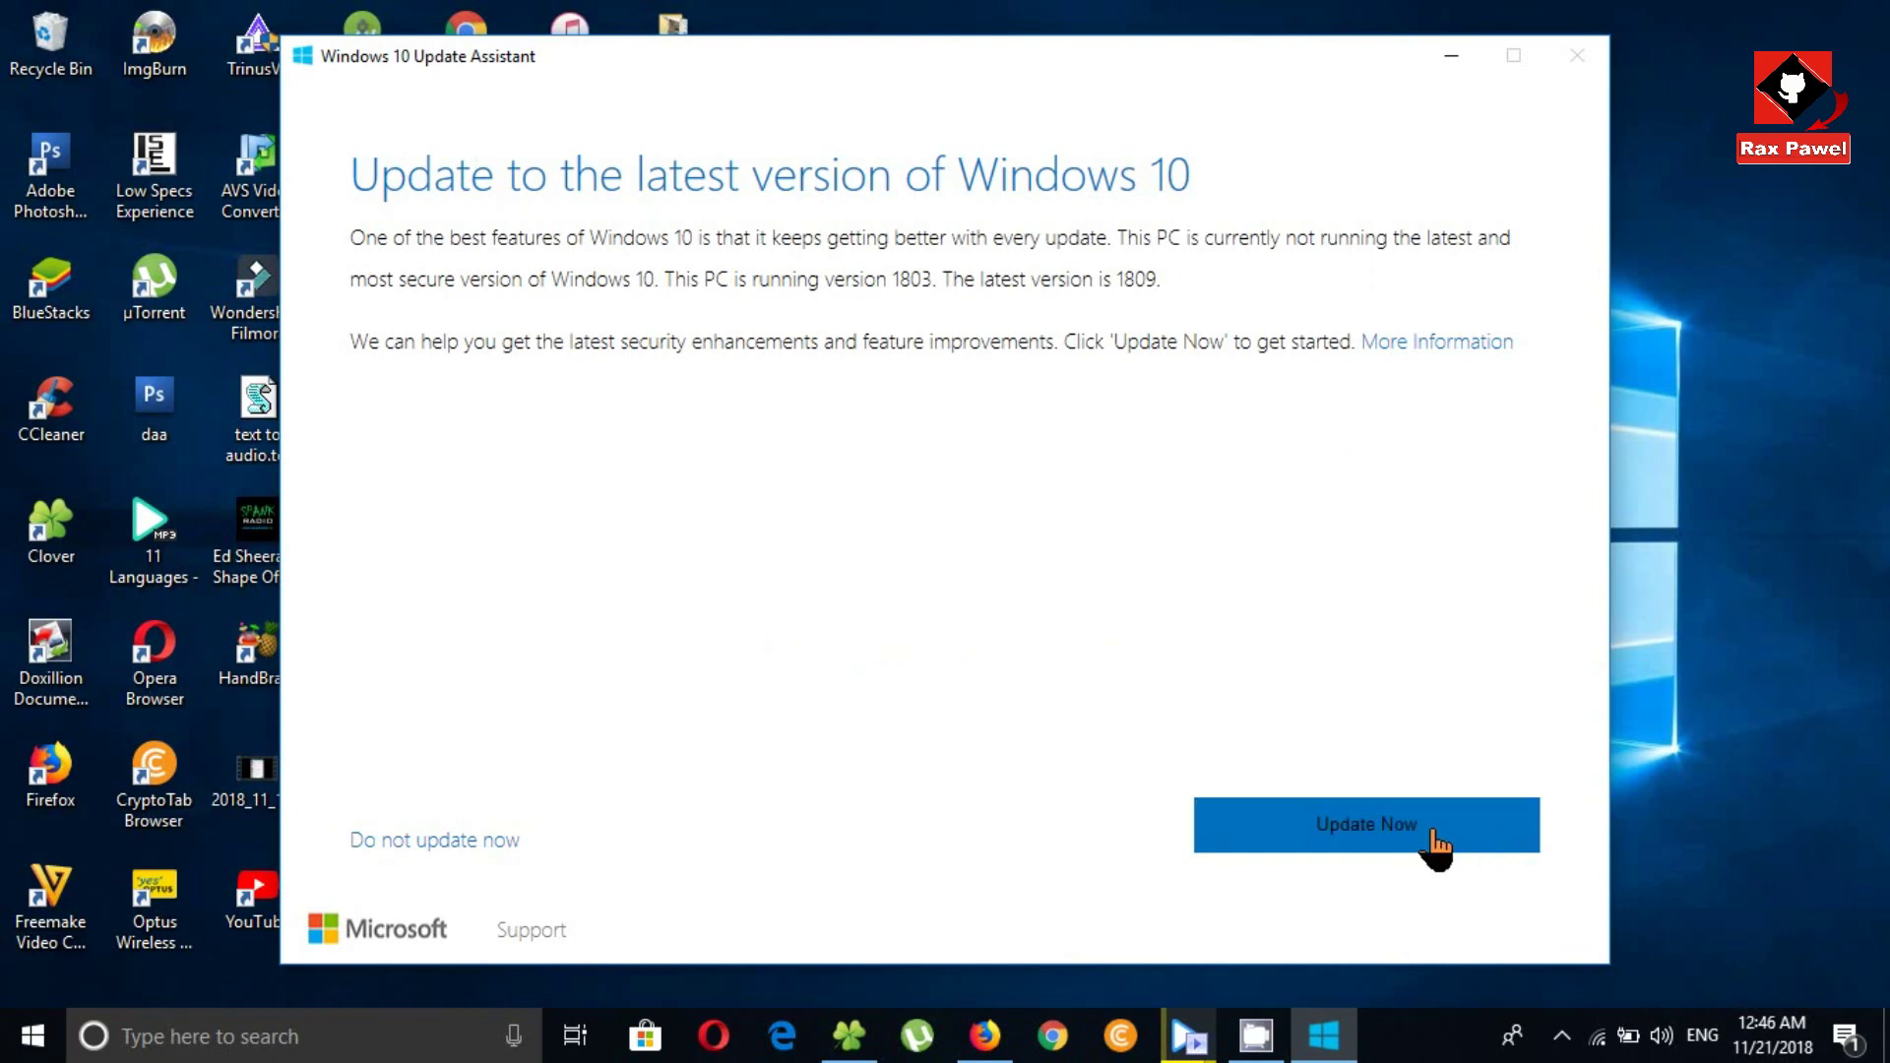
# Start the update to version 1809 and continue once the compatibility check passes.
pyautogui.click(1441, 838)
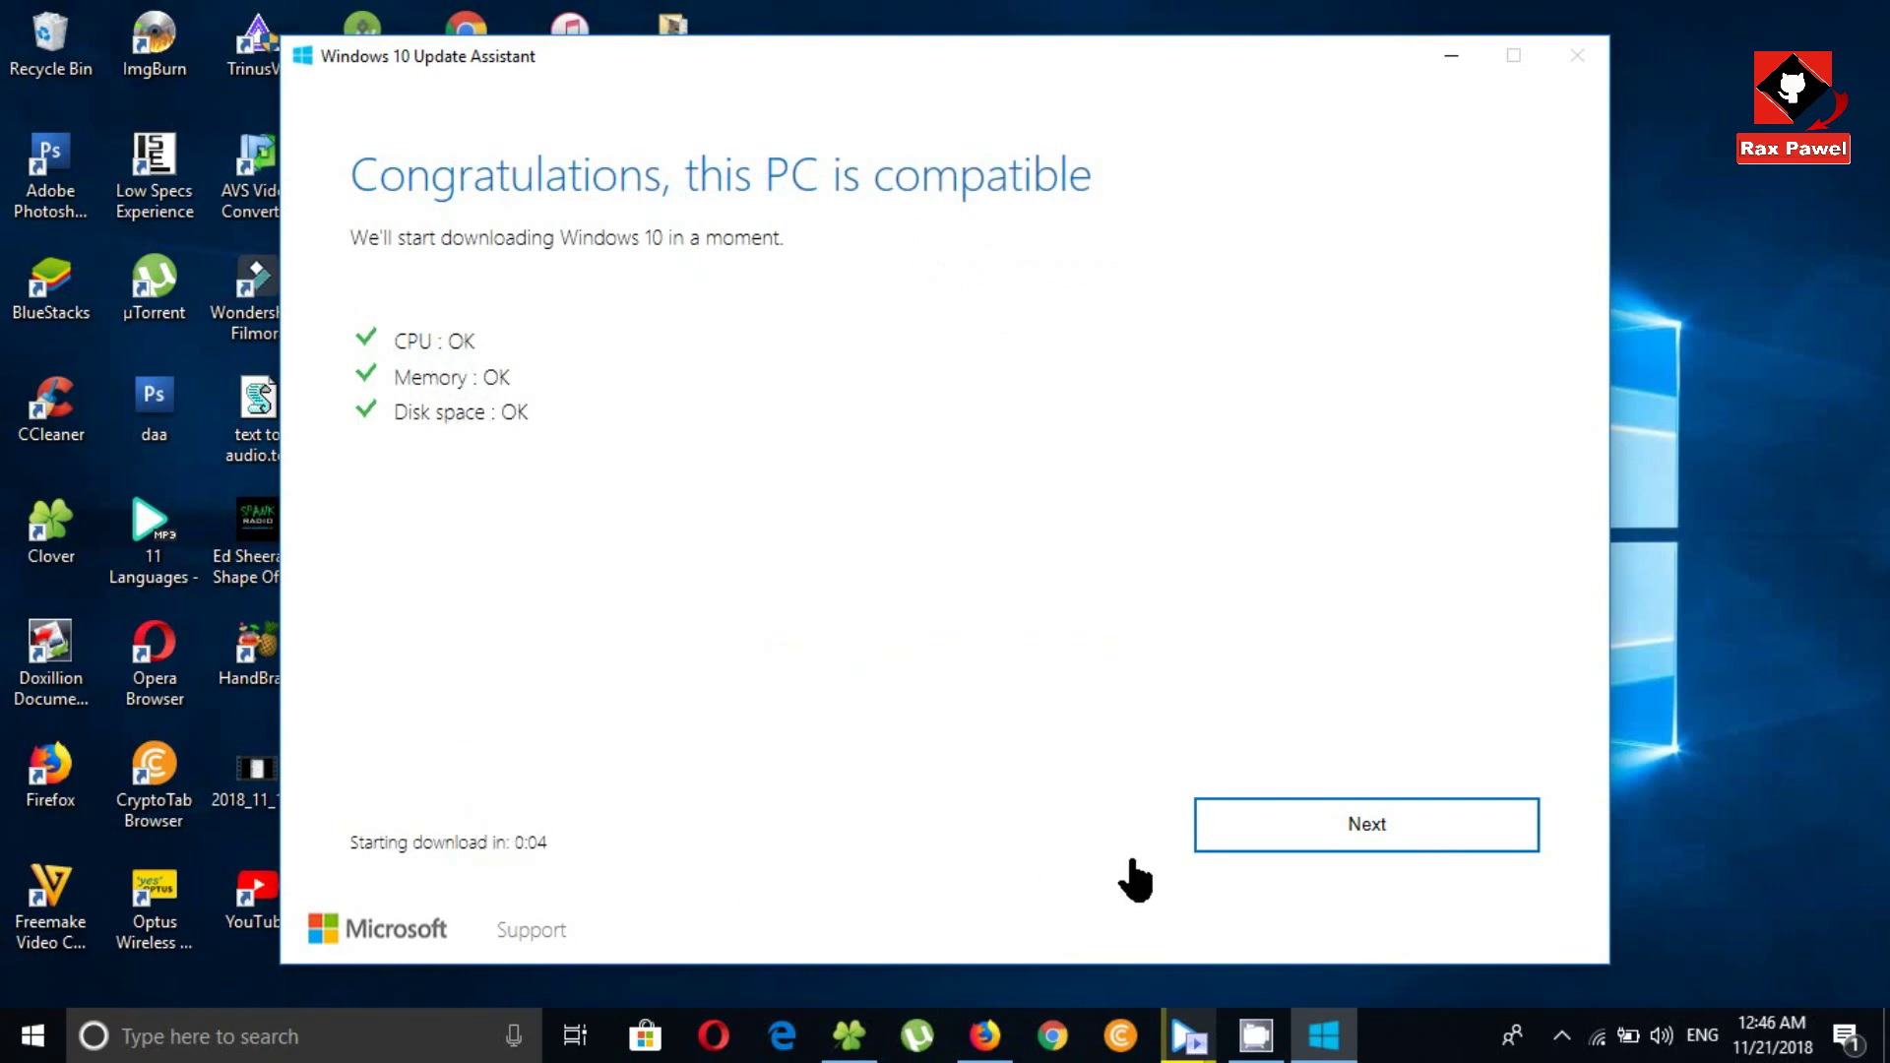
pyautogui.click(1360, 842)
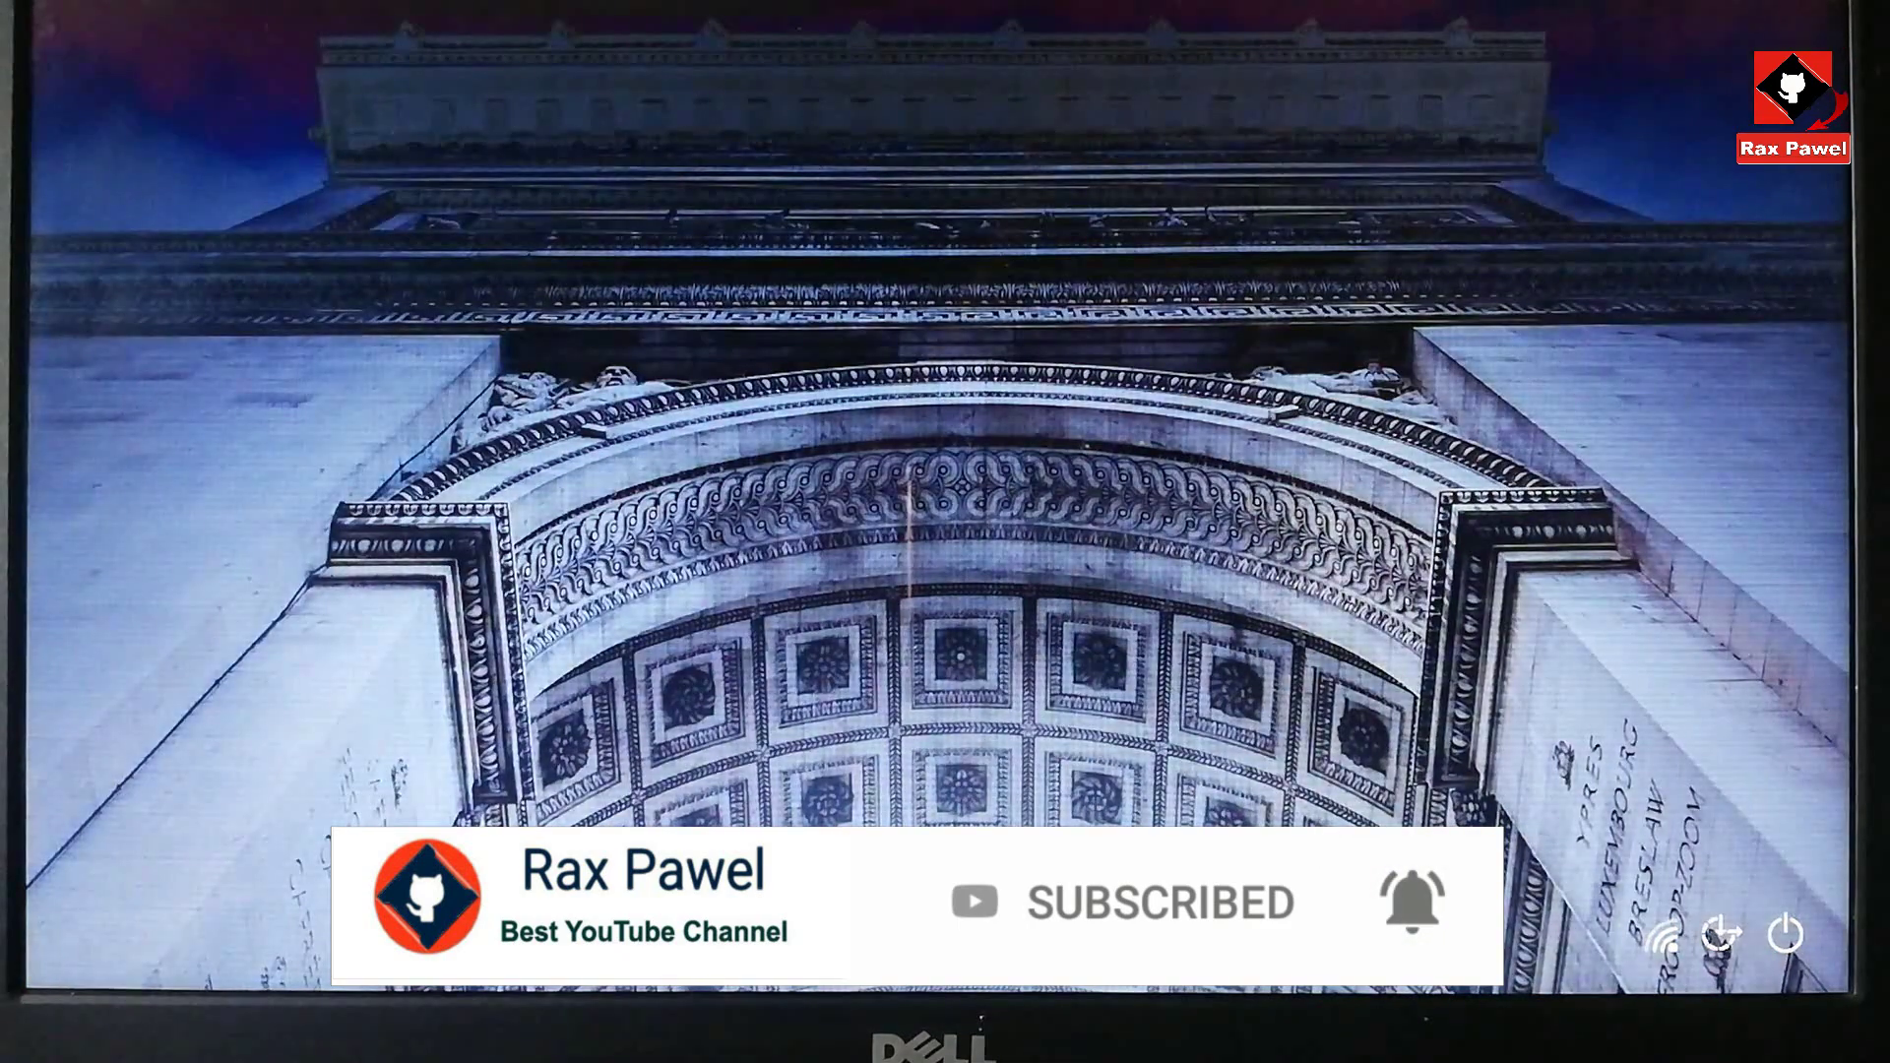
# Dismiss the lock screen after the update restart to sign back in.
pyautogui.press('Return')
pyautogui.press('Return')
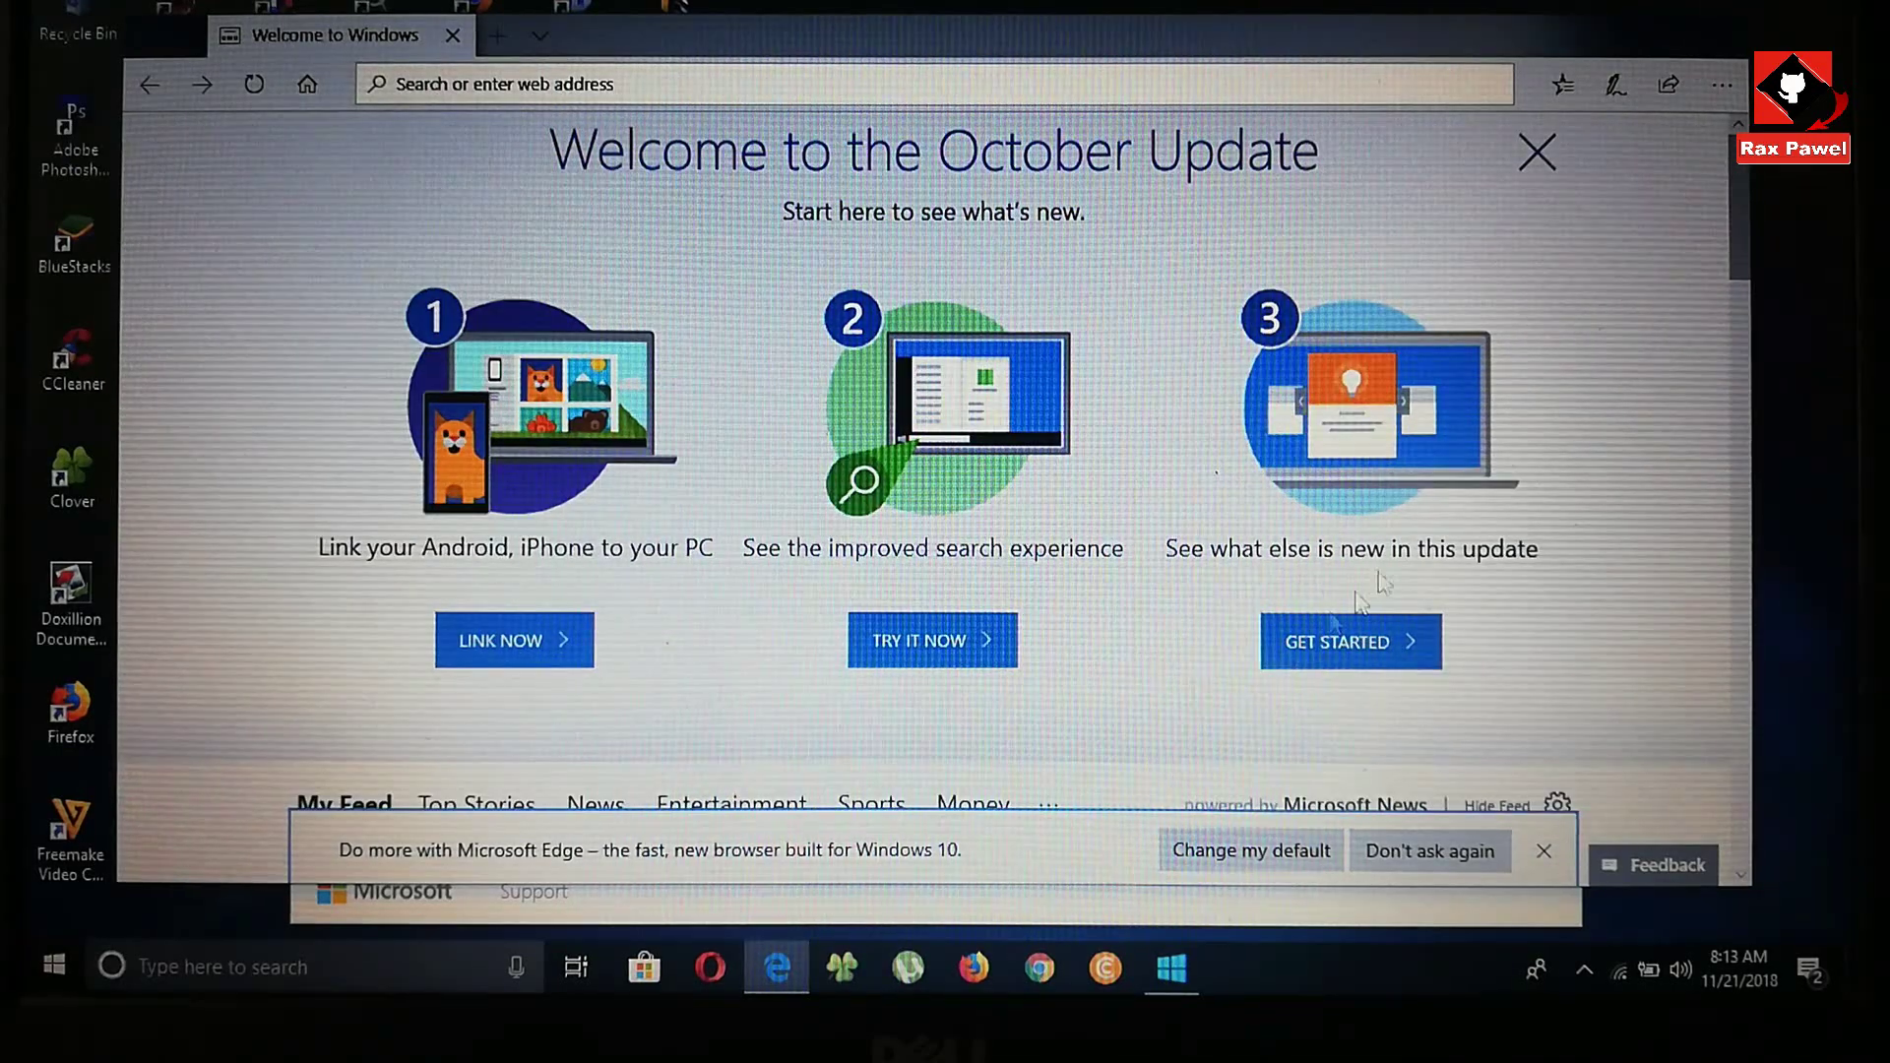
# Close Edge's 'Welcome to the October Update' page and exit the Update Assistant.
pyautogui.click(1337, 639)
pyautogui.scroll(-15, 1418, 566)
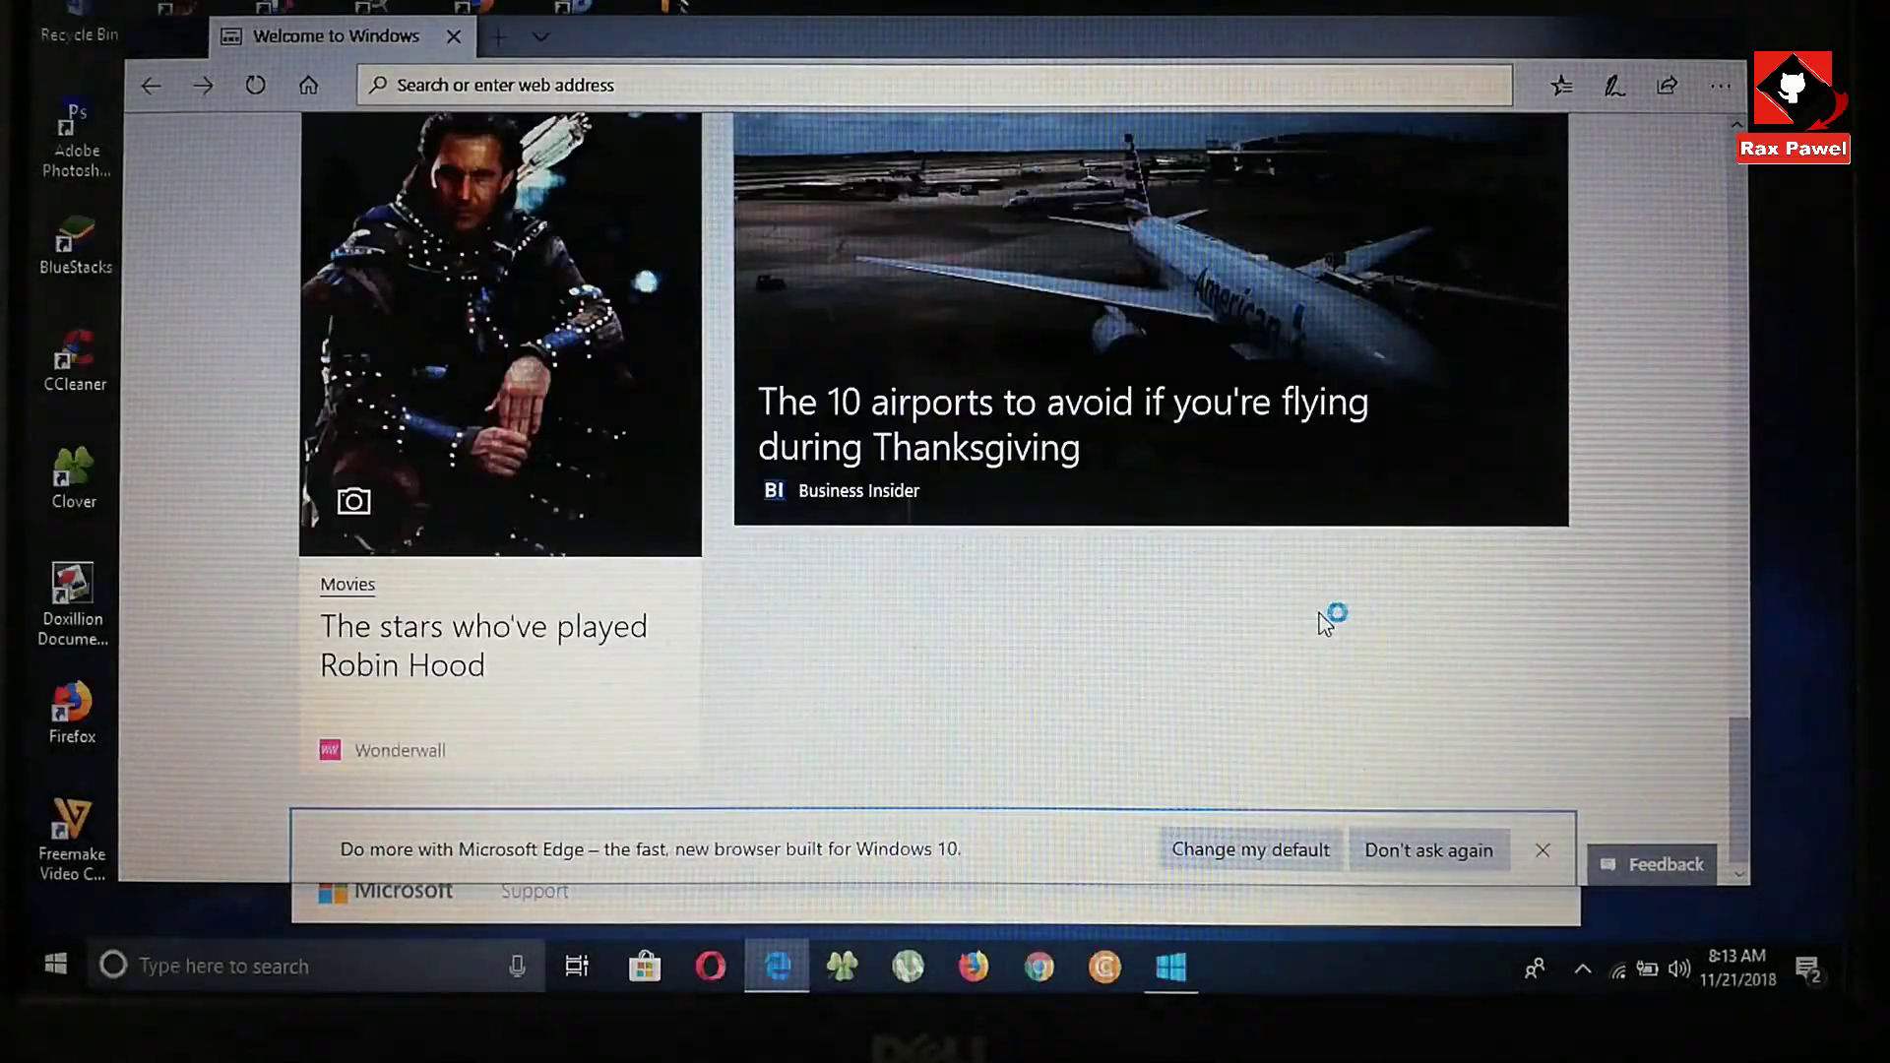
pyautogui.scroll(5, 1326, 620)
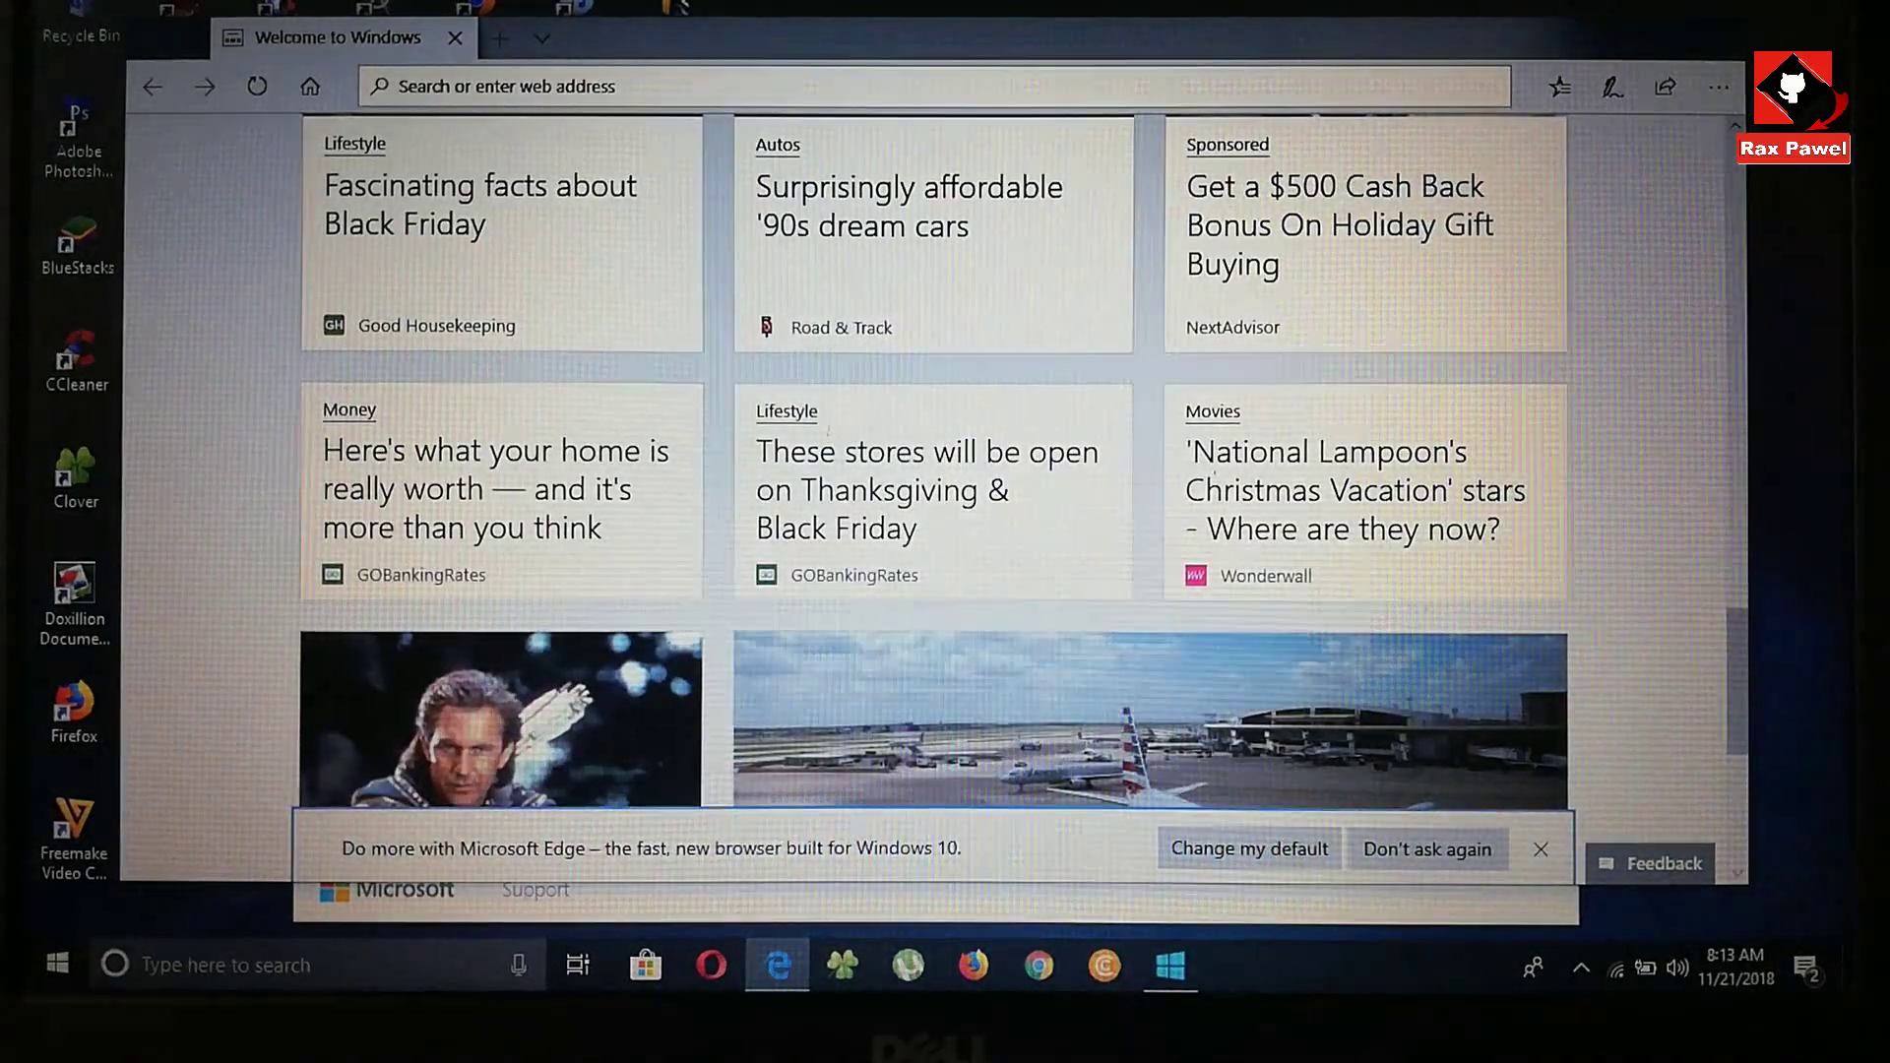
pyautogui.click(1715, 41)
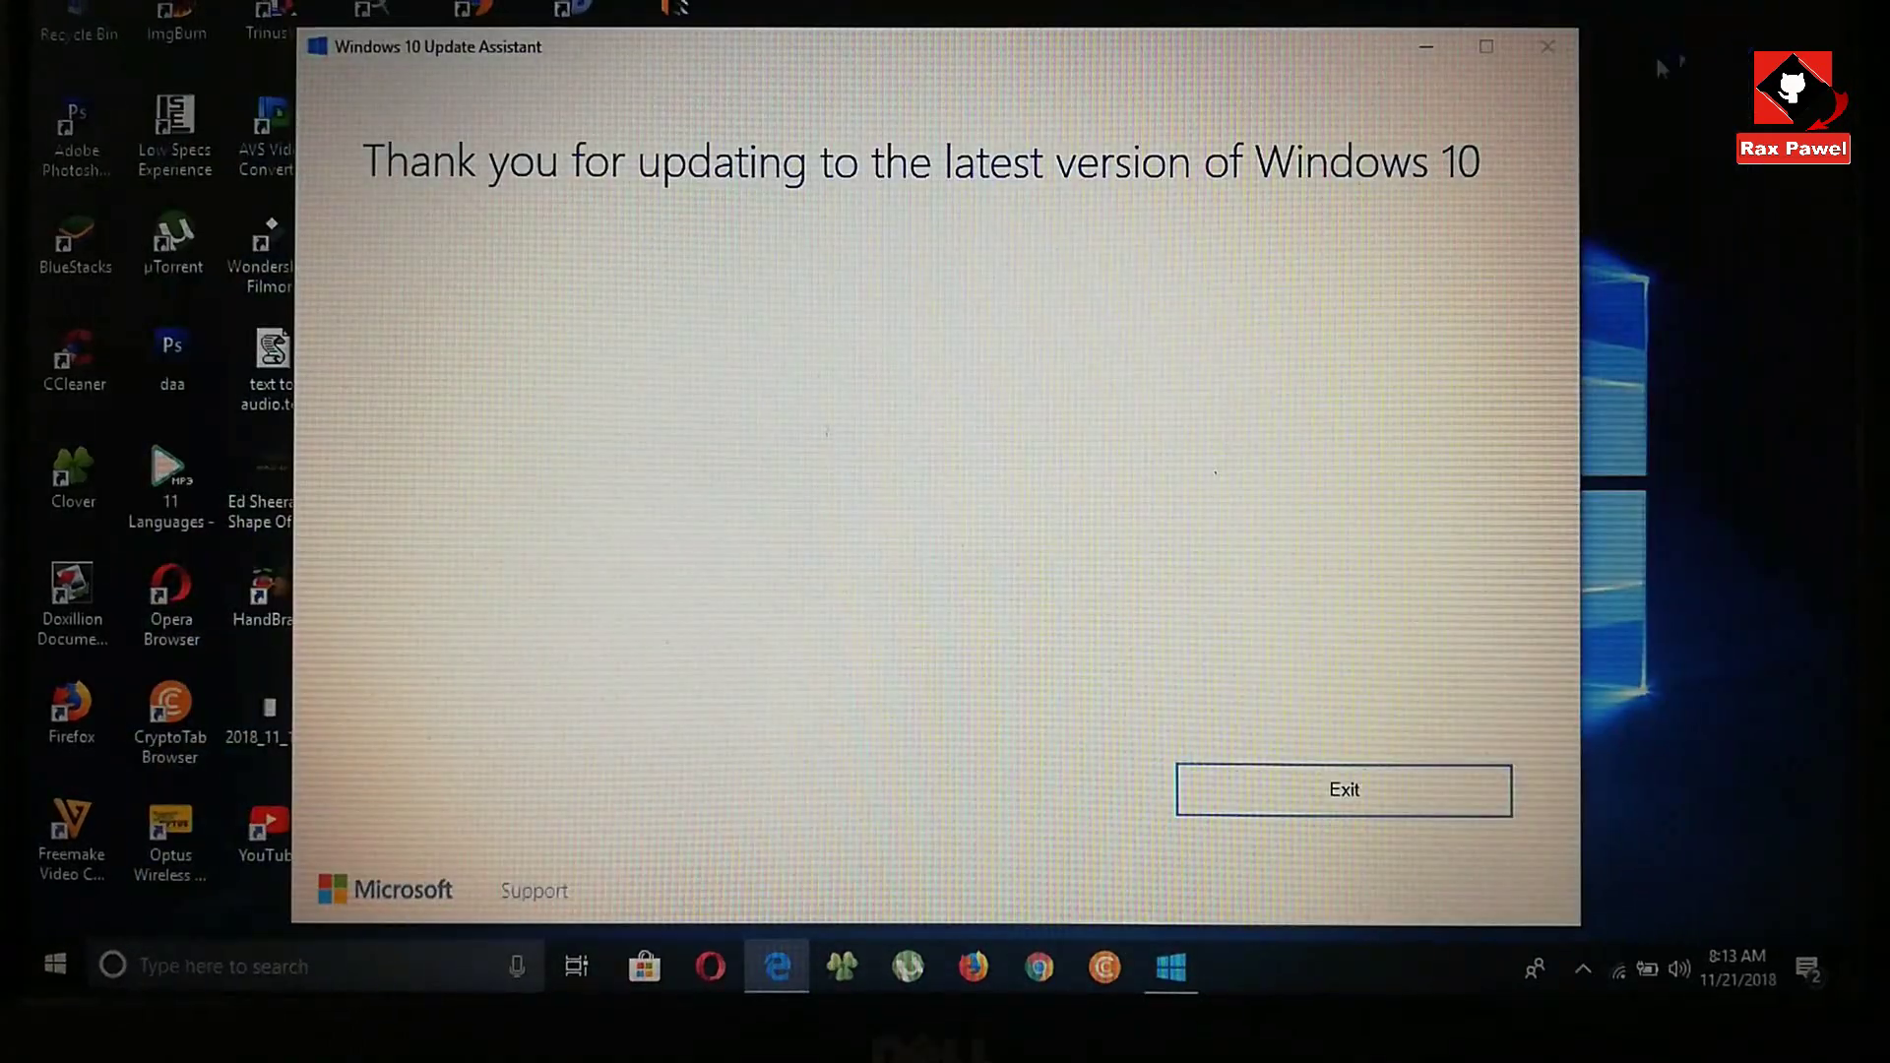
pyautogui.click(1547, 46)
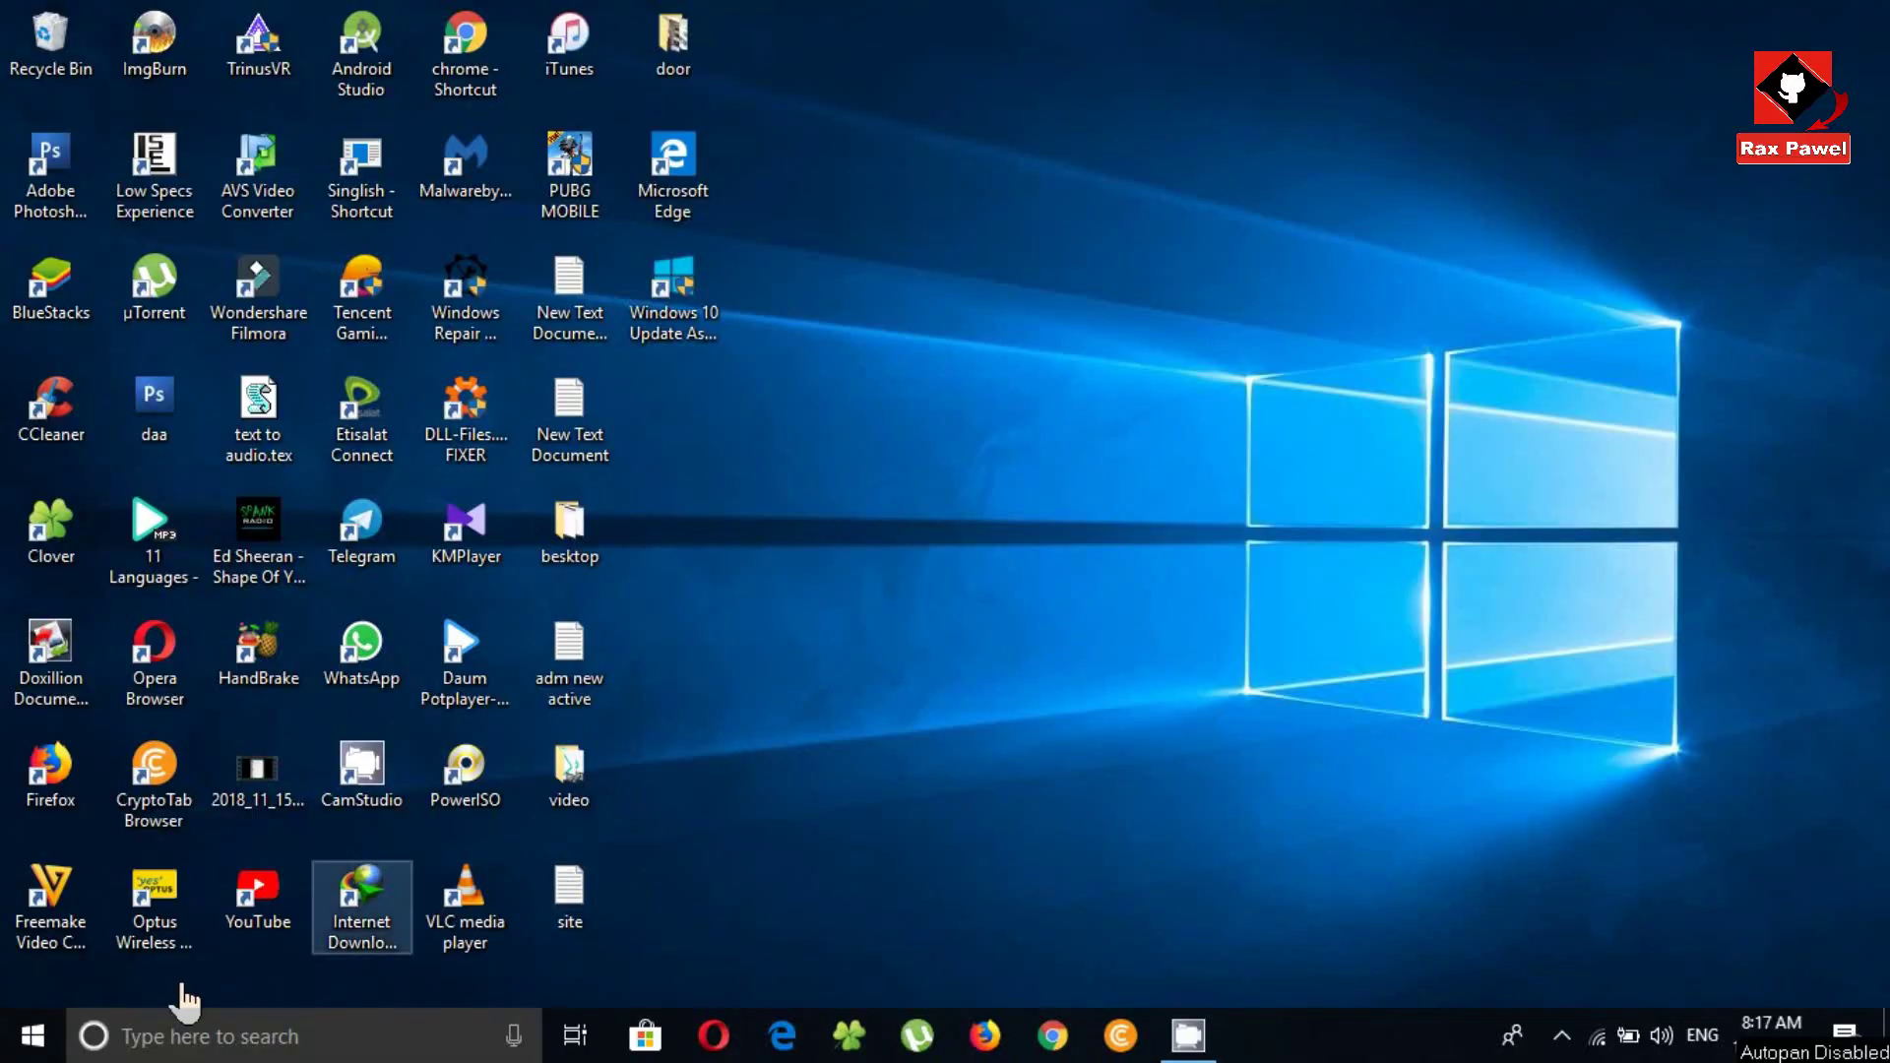
pyautogui.rightClick(32, 1049)
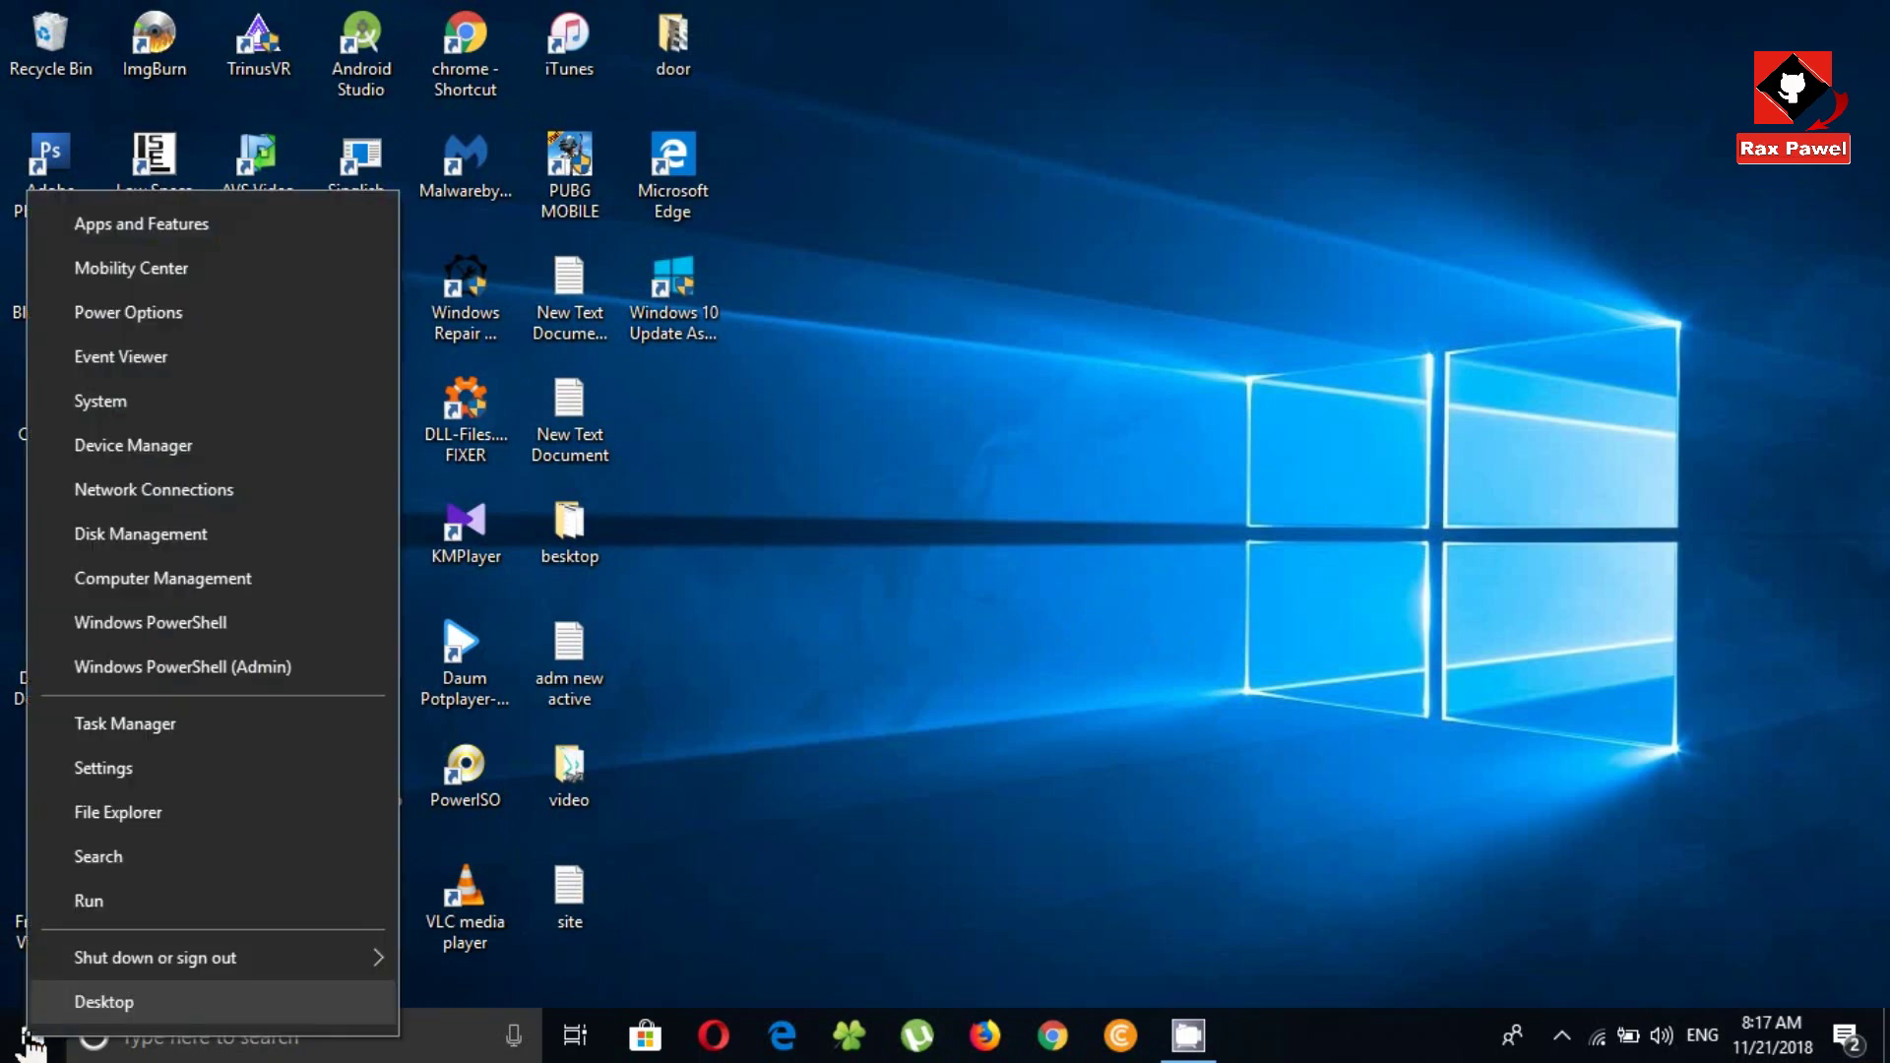
pyautogui.click(199, 402)
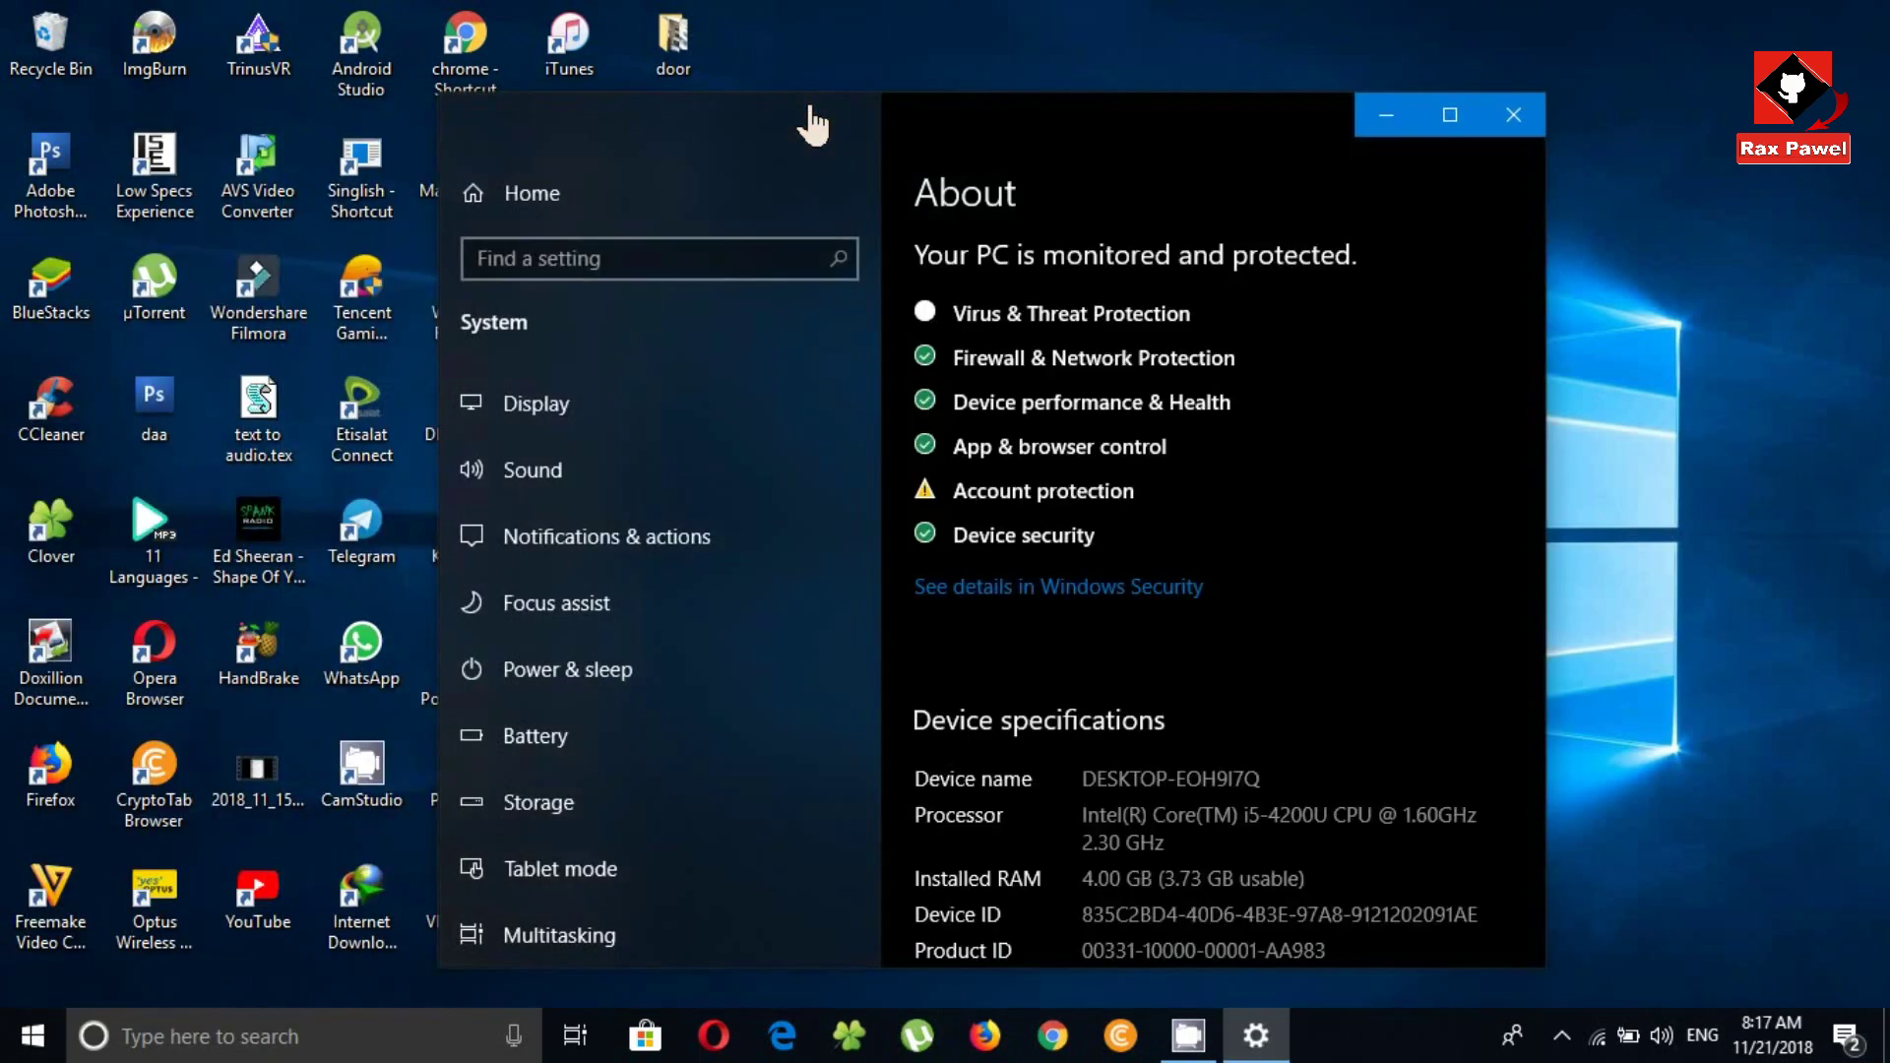
pyautogui.moveTo(807, 128); pyautogui.dragTo(649, 88)
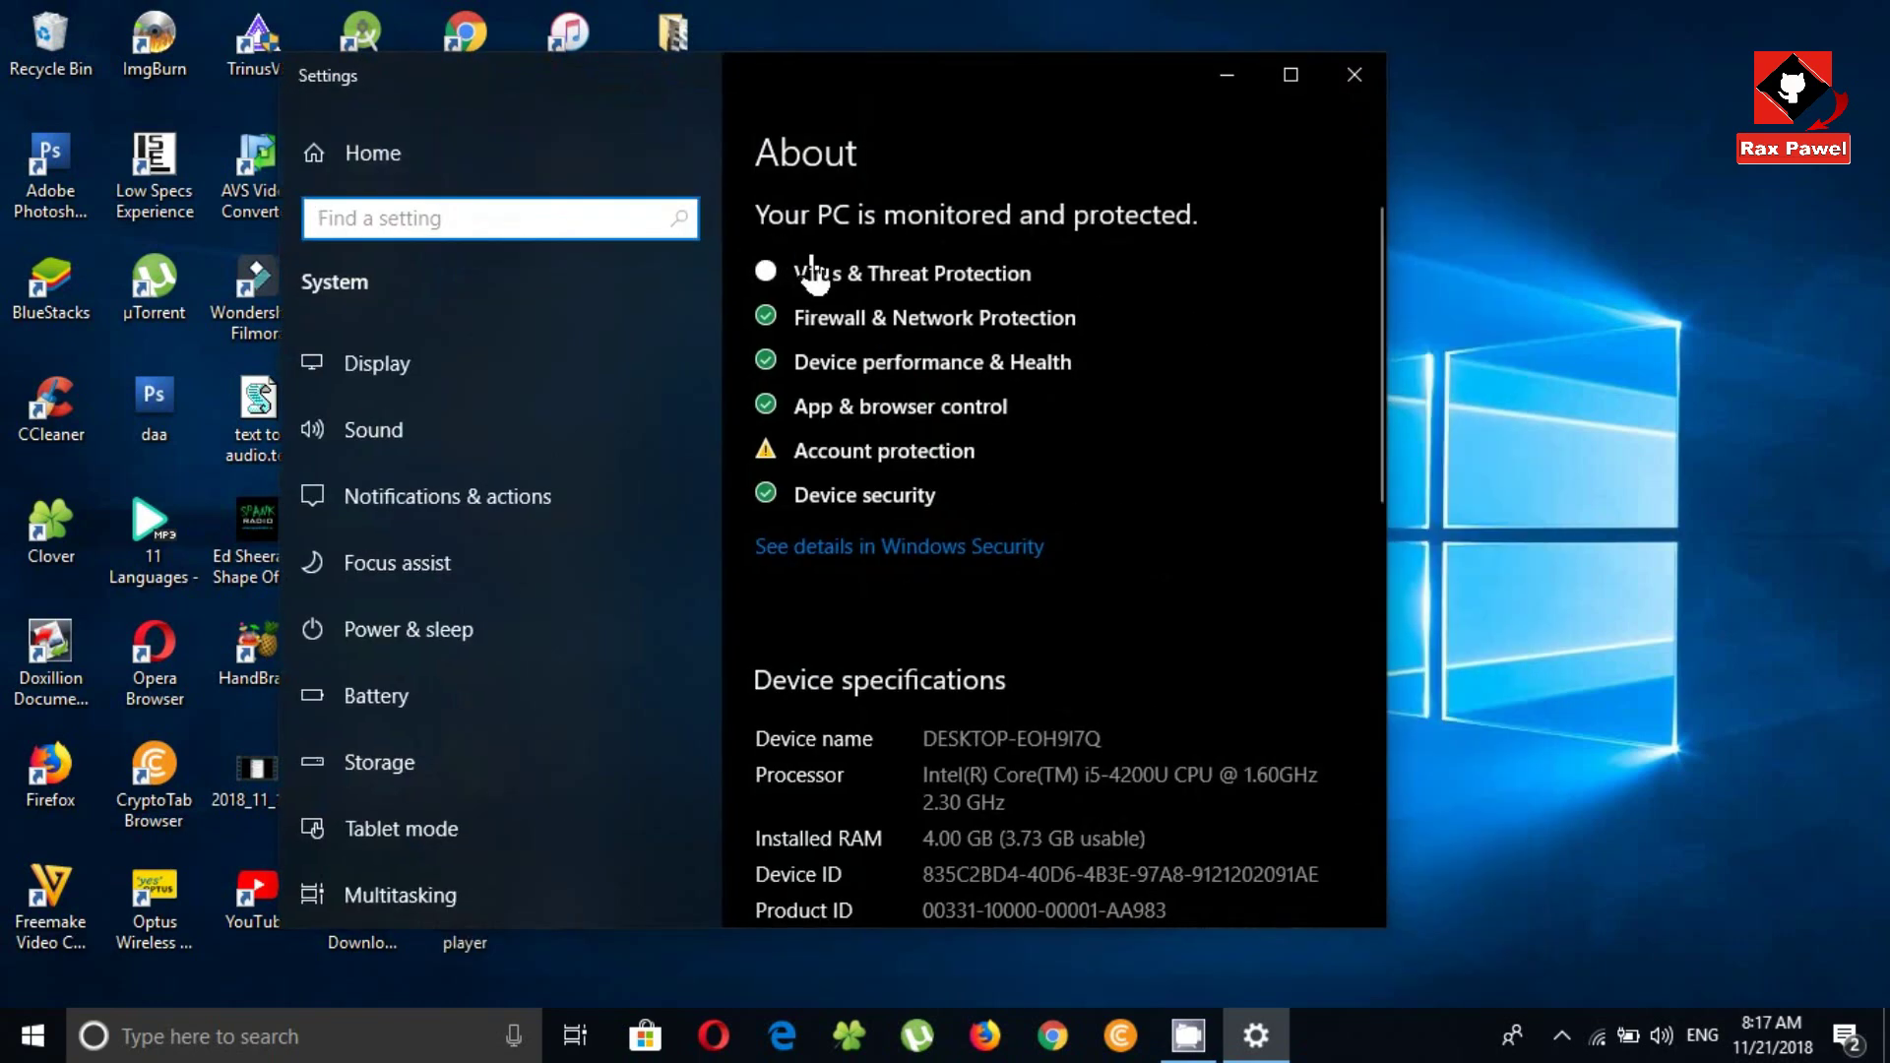
pyautogui.scroll(-6, 1118, 590)
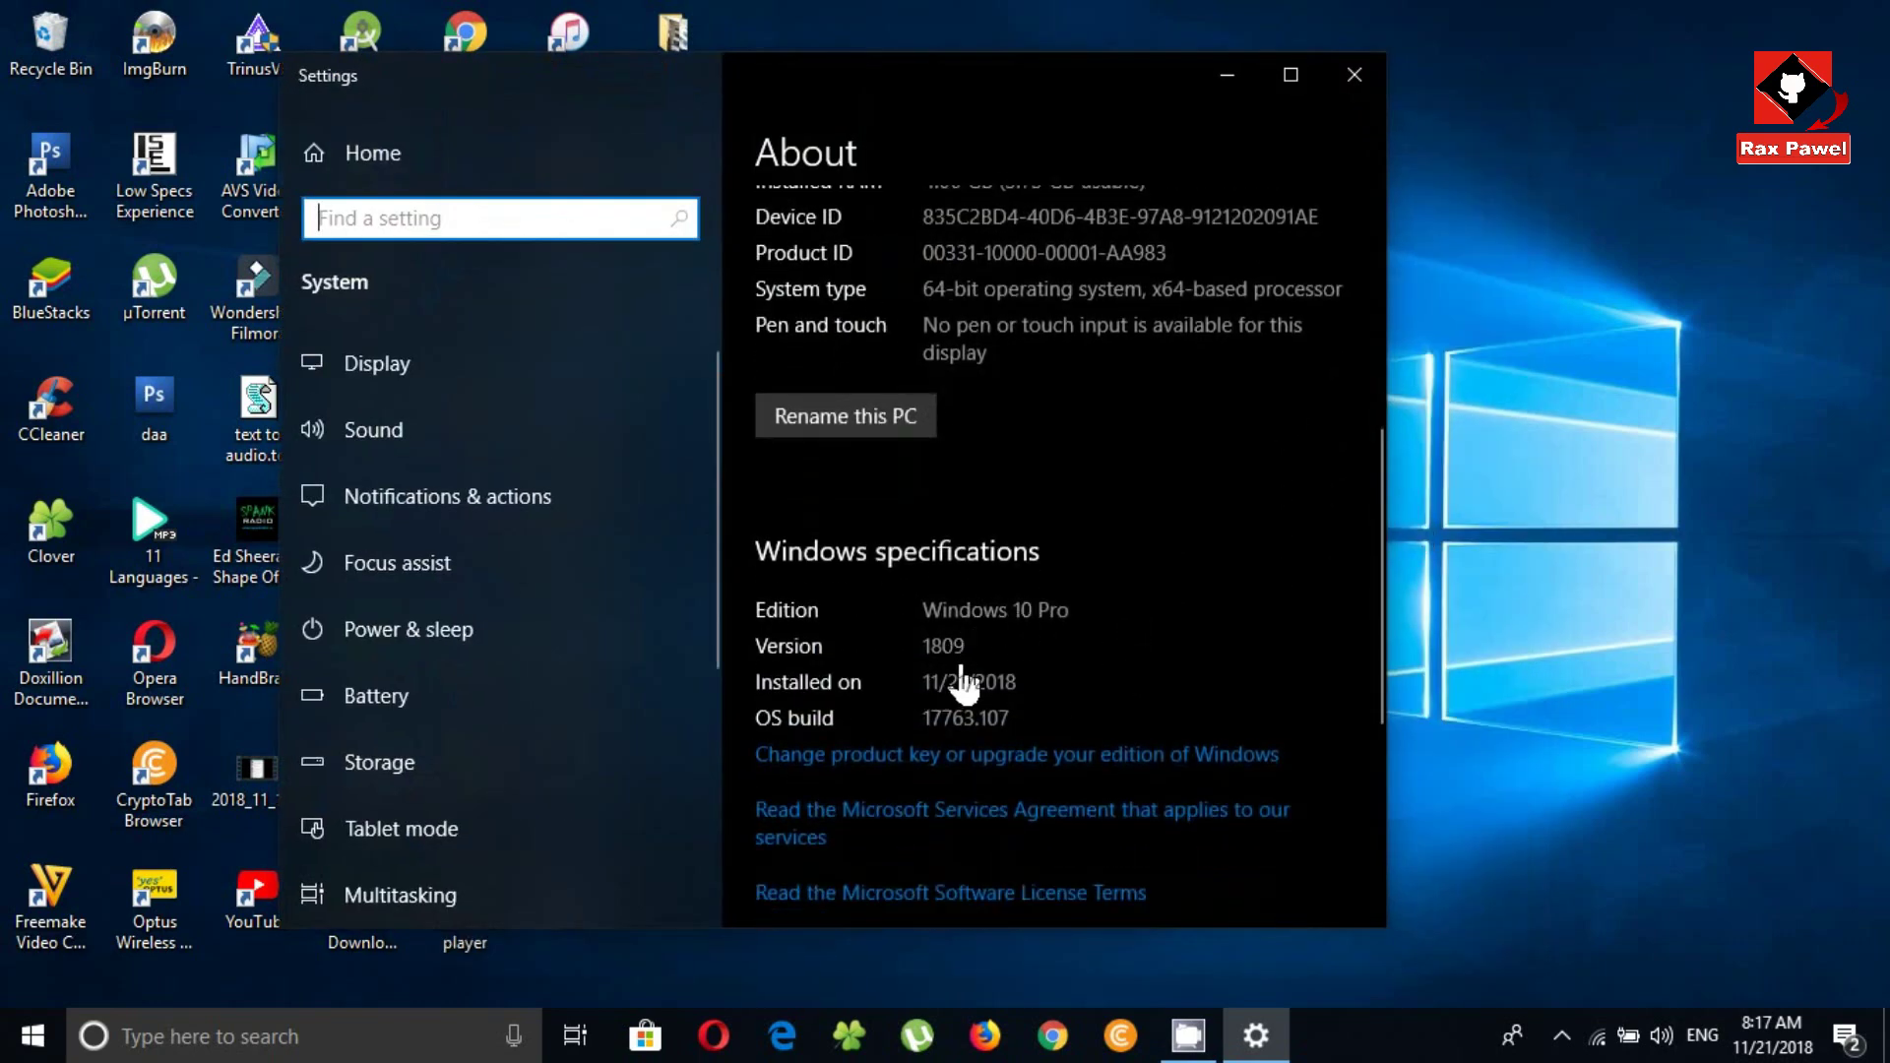
pyautogui.scroll(-3, 974, 743)
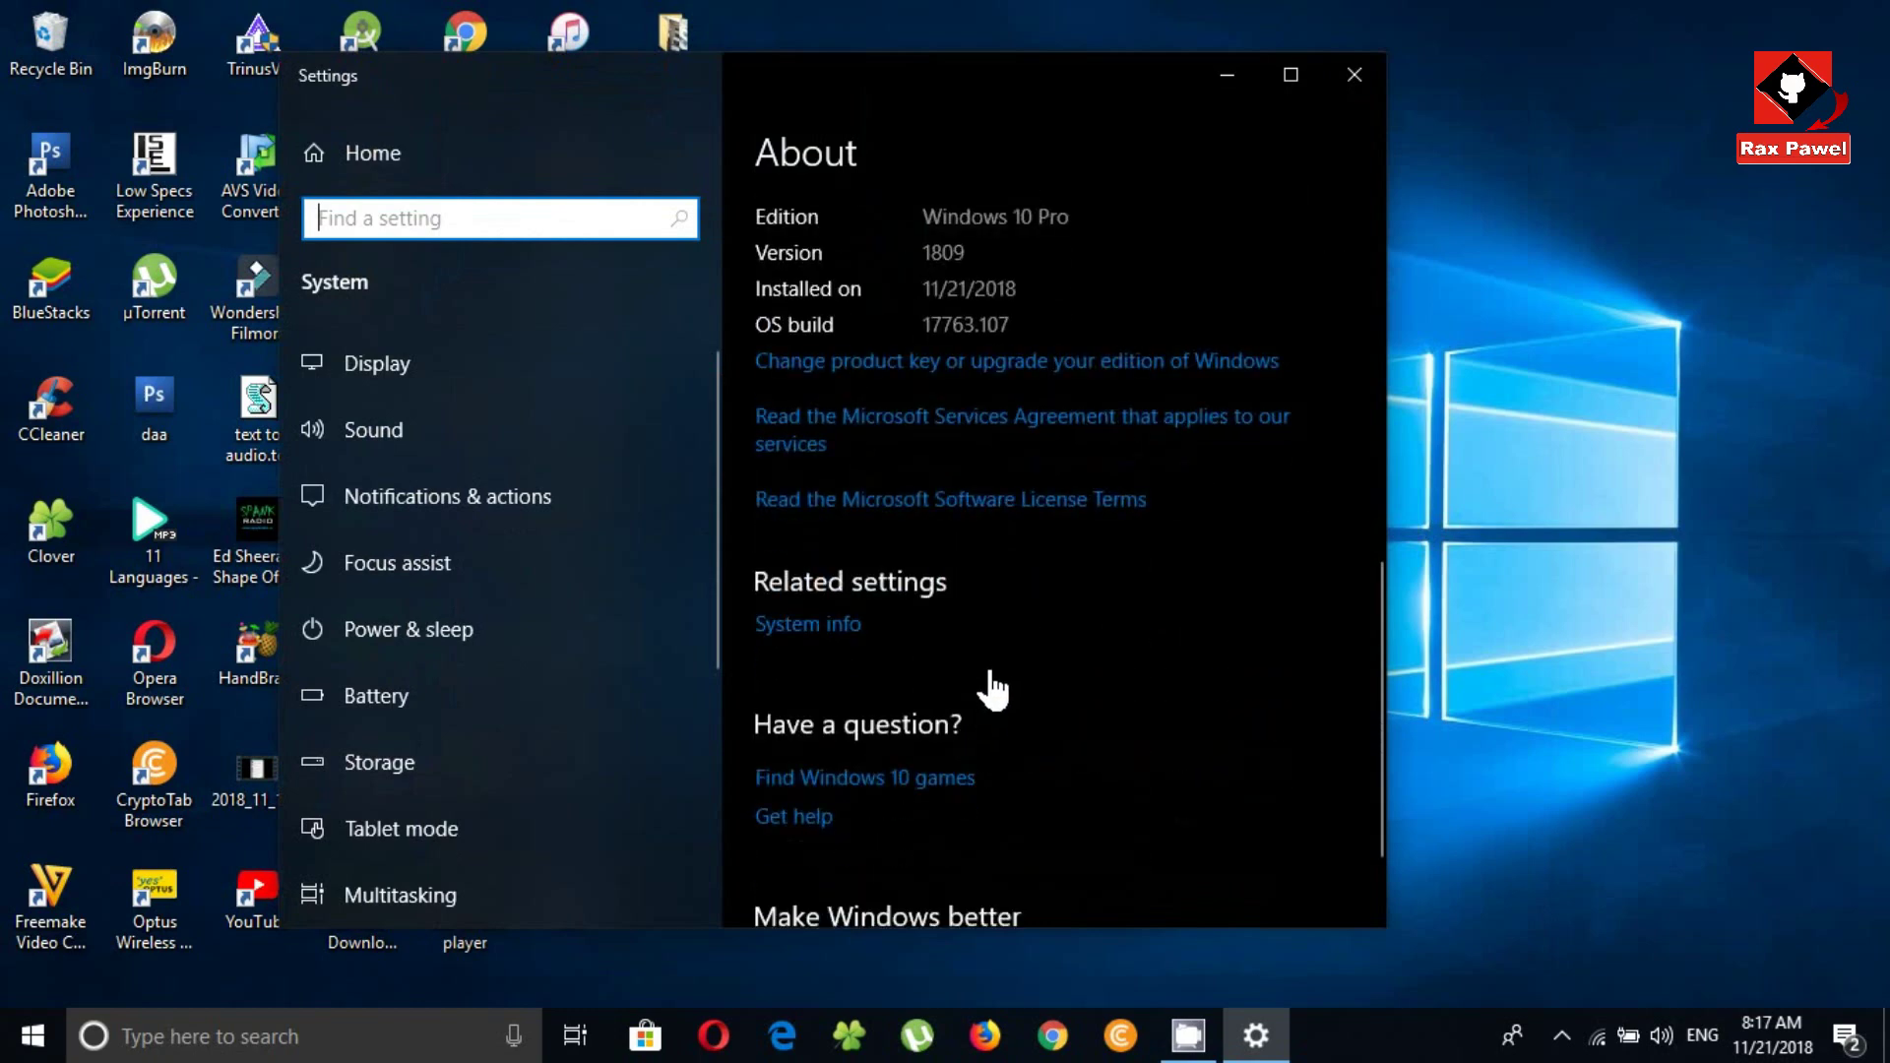
pyautogui.scroll(-2, 997, 708)
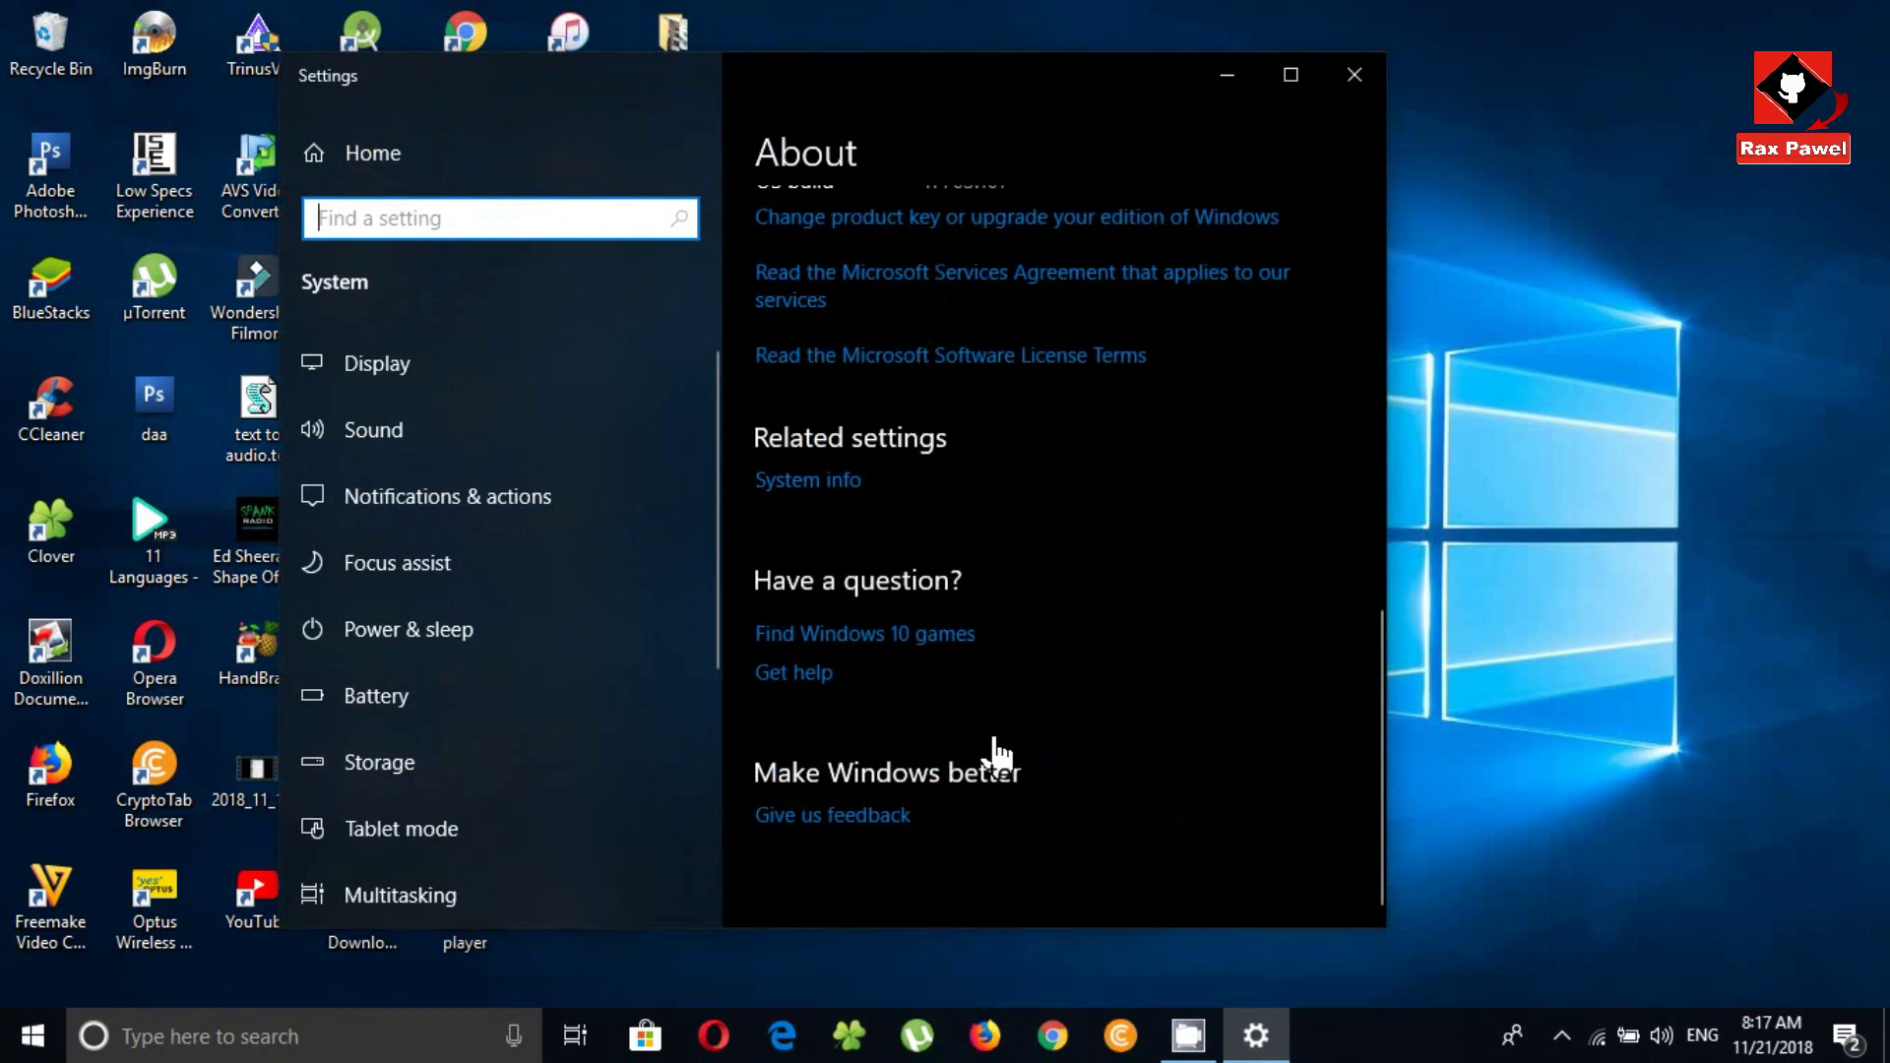
pyautogui.scroll(10, 997, 756)
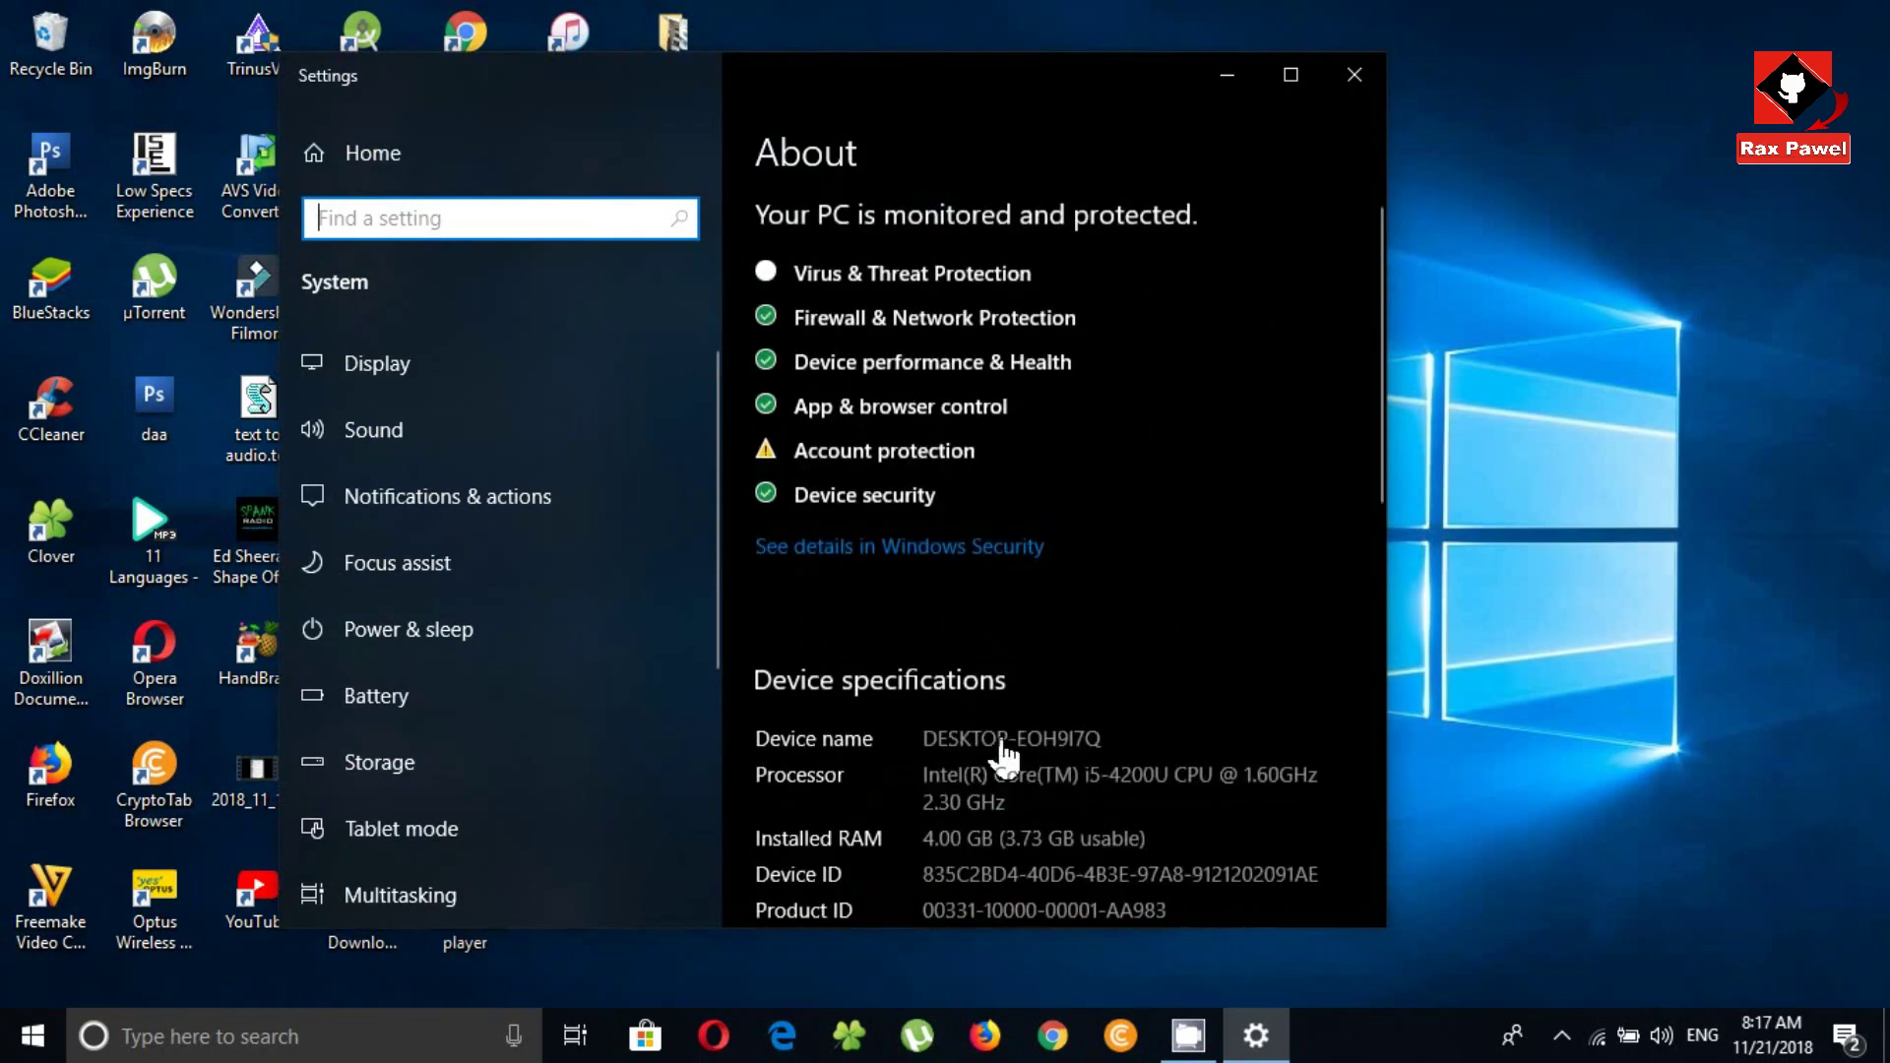
pyautogui.click(1354, 79)
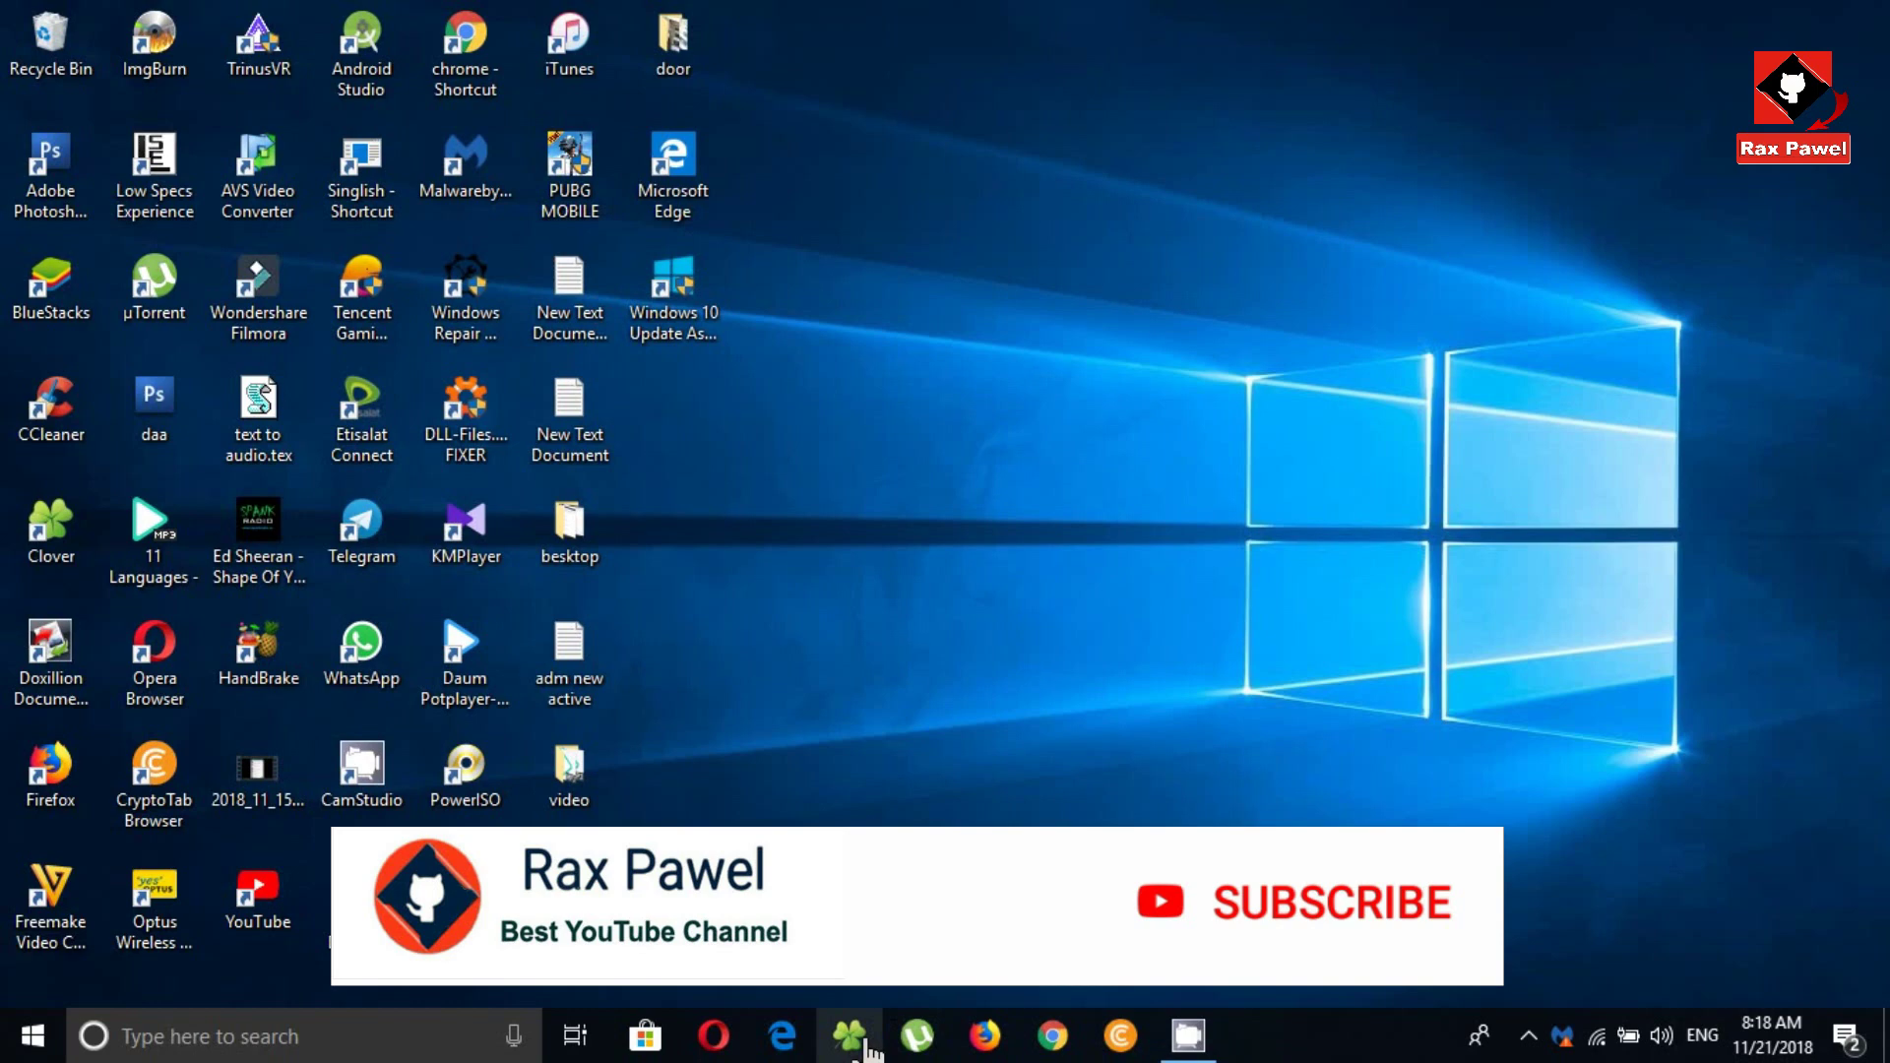
pyautogui.click(866, 1044)
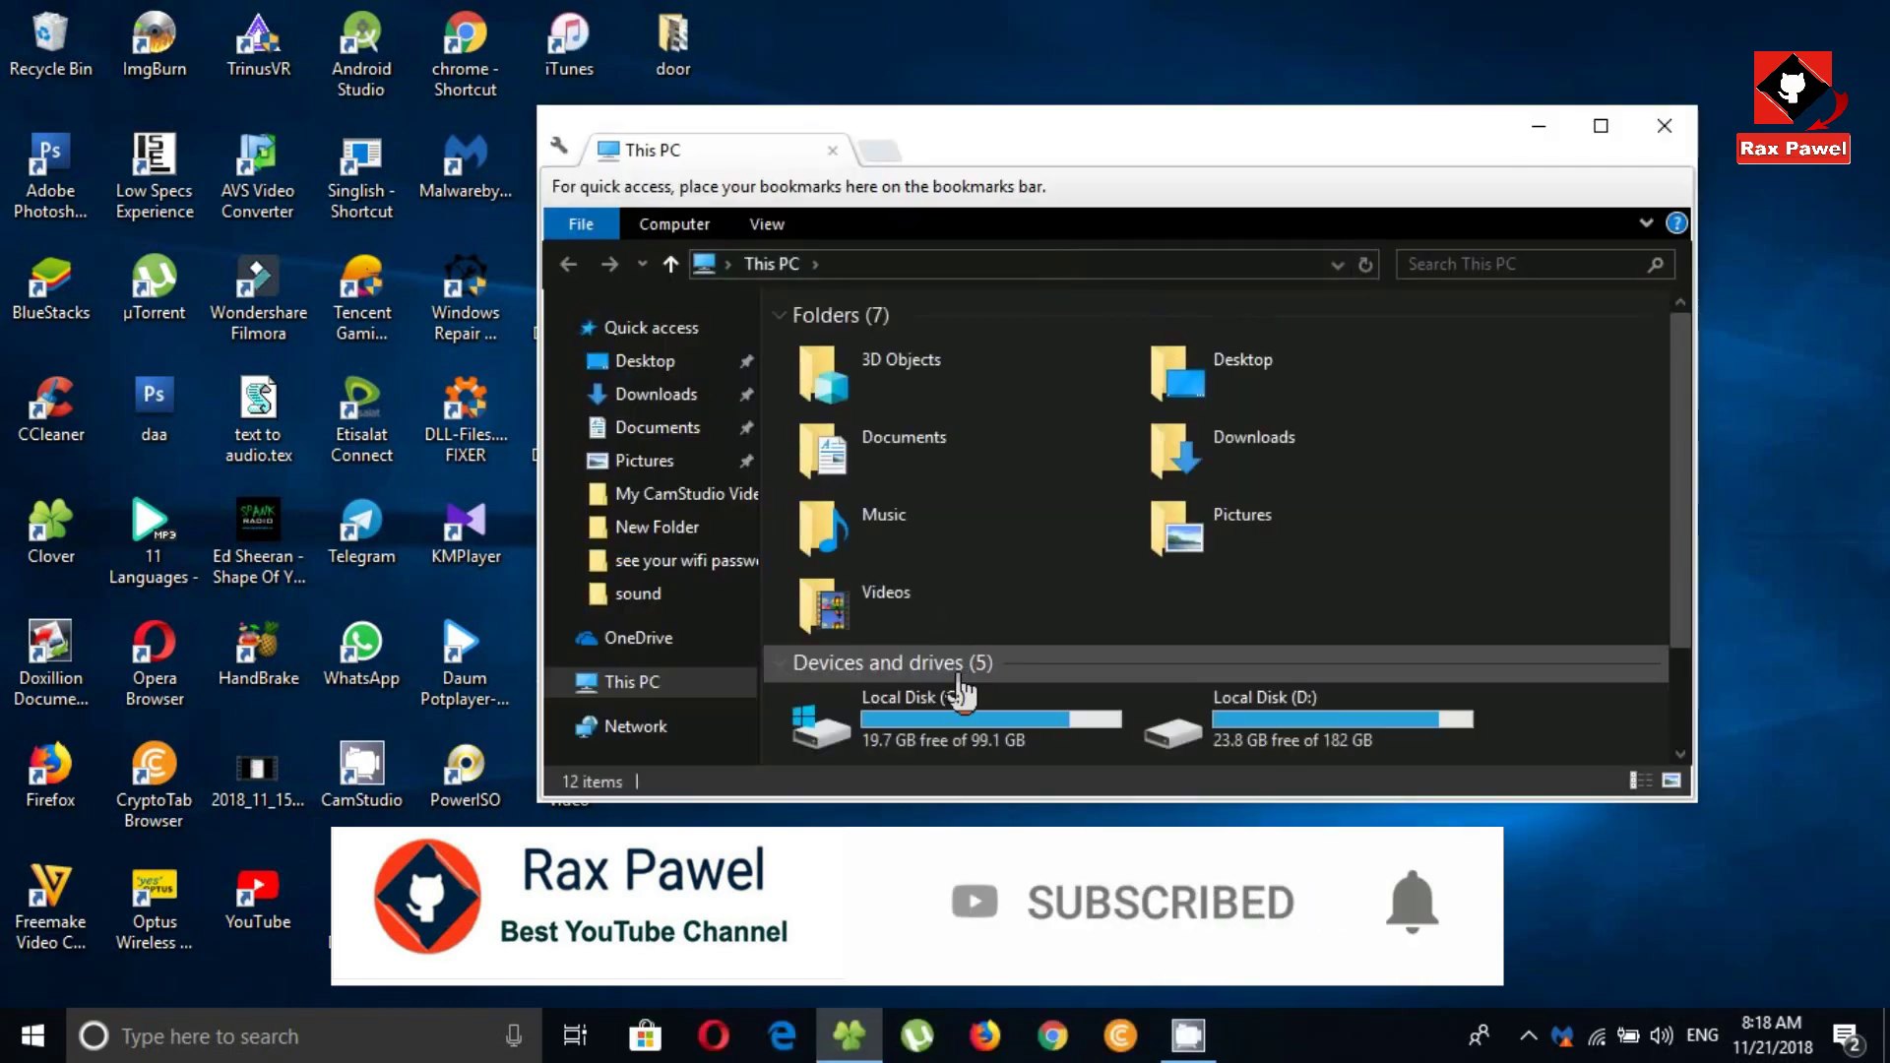
pyautogui.scroll(-2, 955, 655)
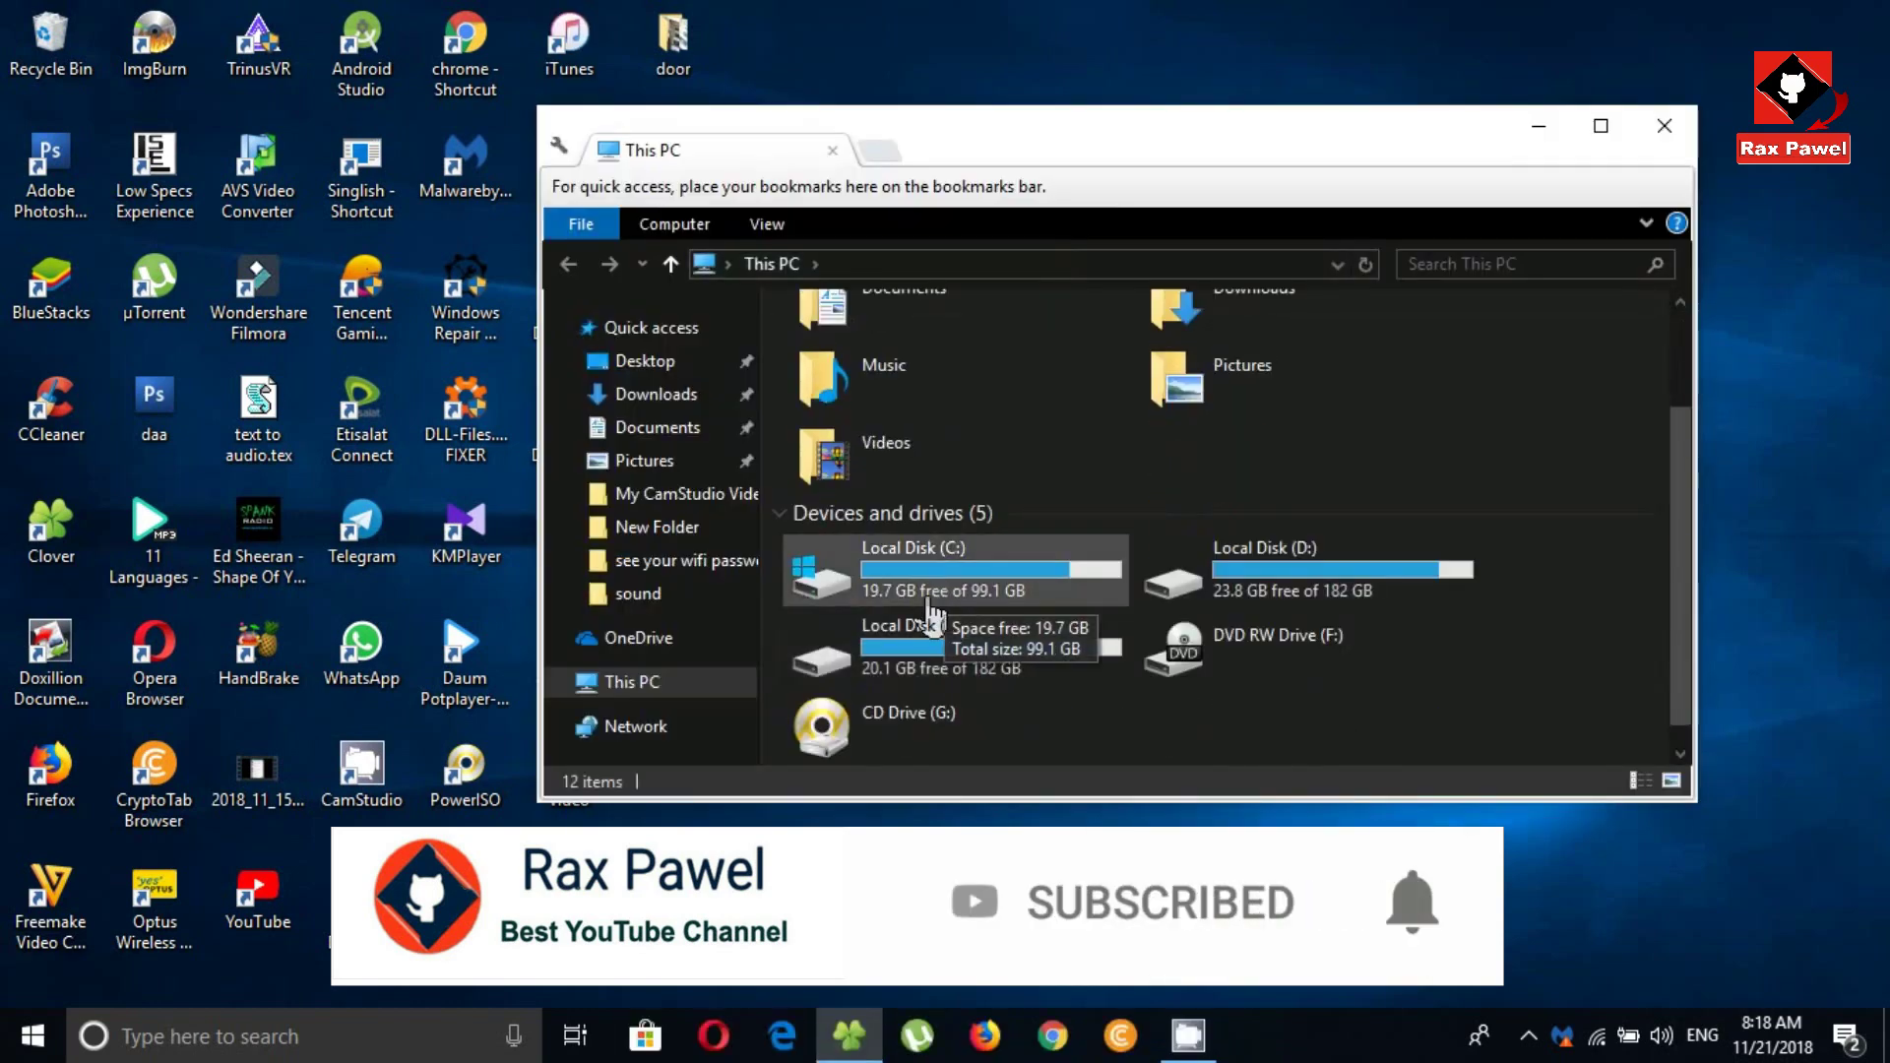
pyautogui.scroll(2, 933, 619)
pyautogui.click(650, 429)
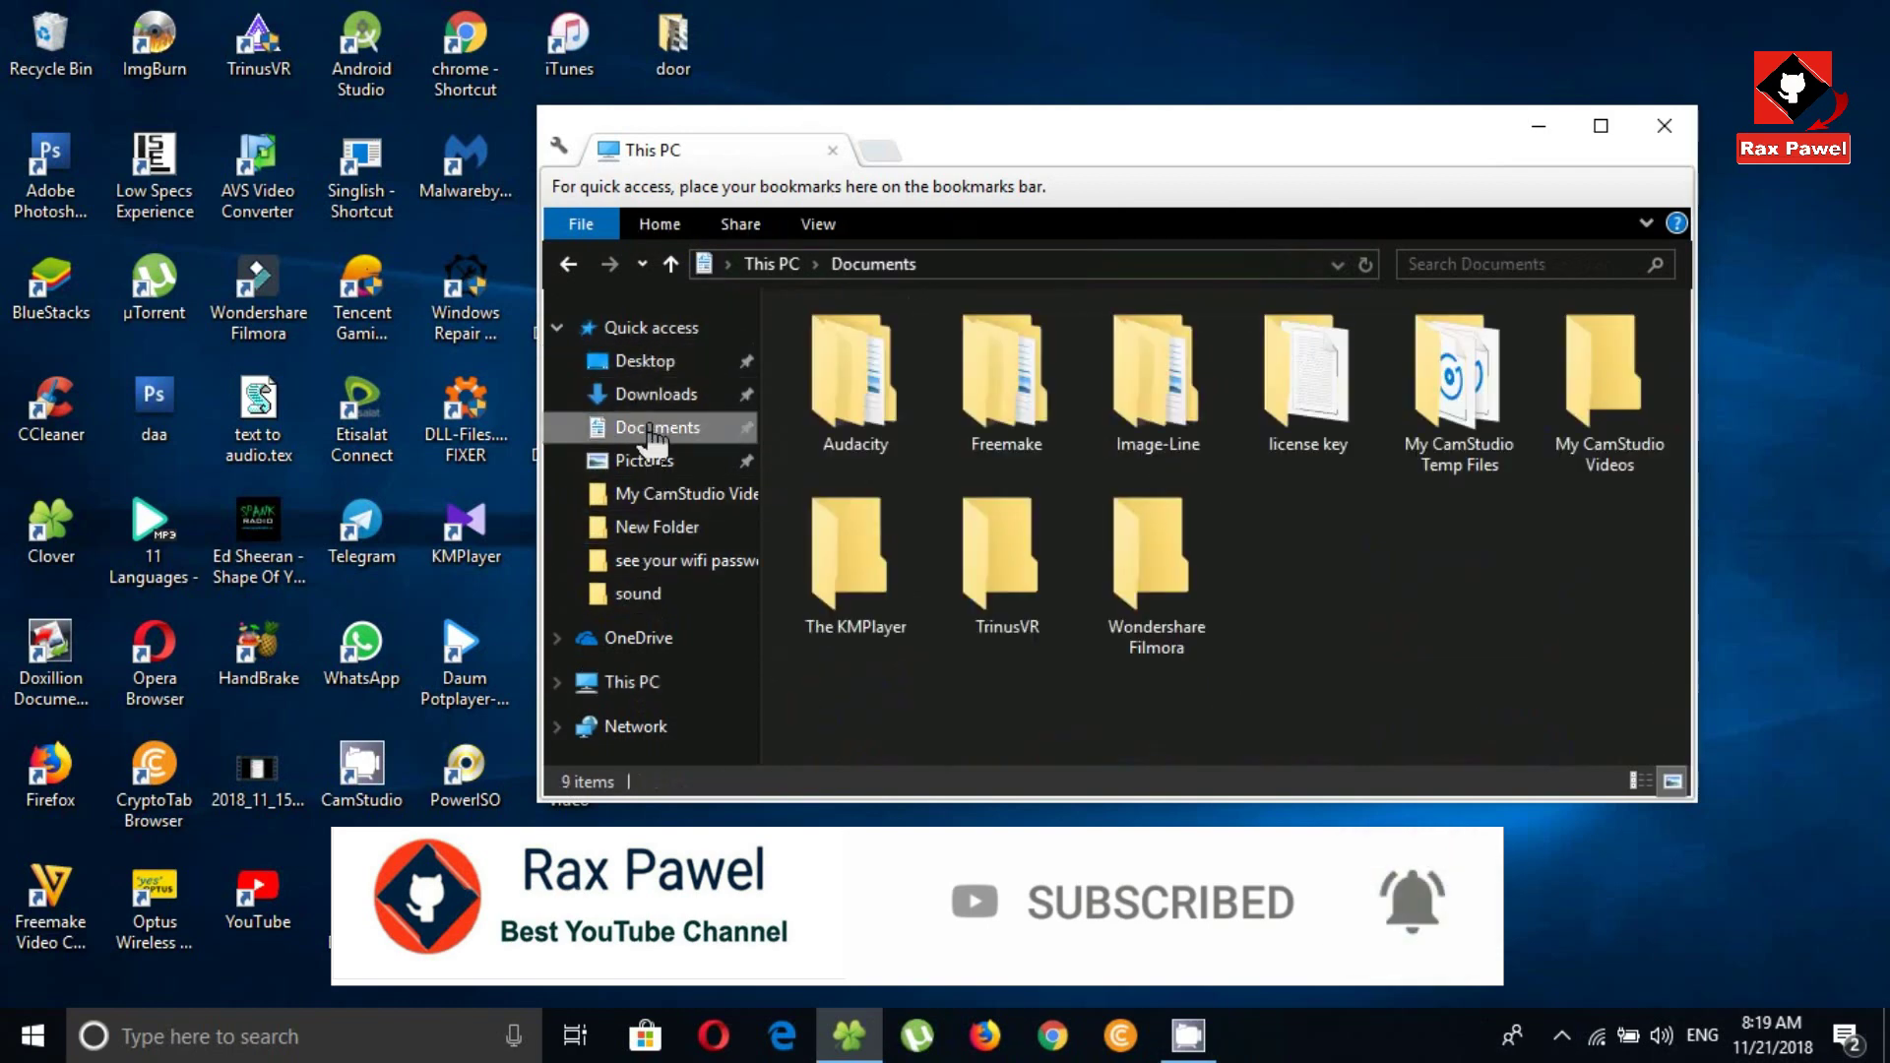
pyautogui.doubleClick(1546, 412)
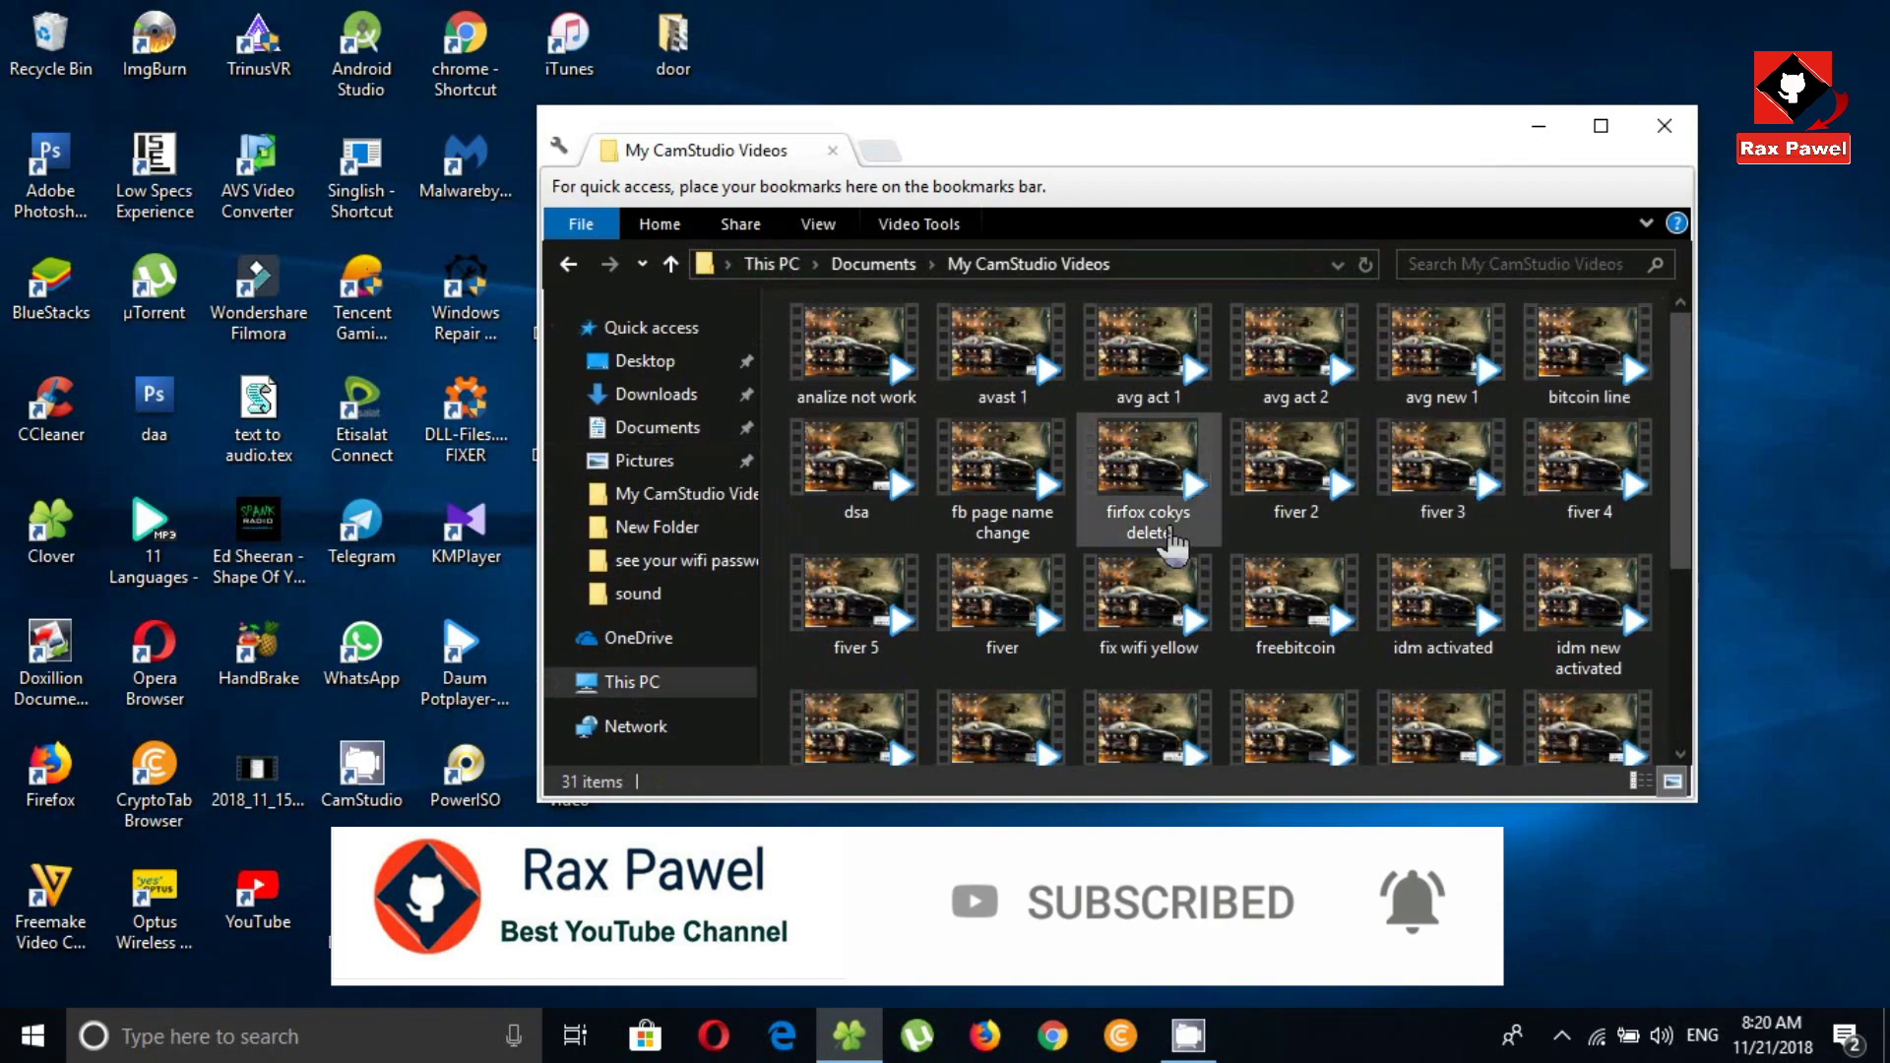
pyautogui.scroll(-5, 1171, 547)
pyautogui.scroll(5, 1179, 677)
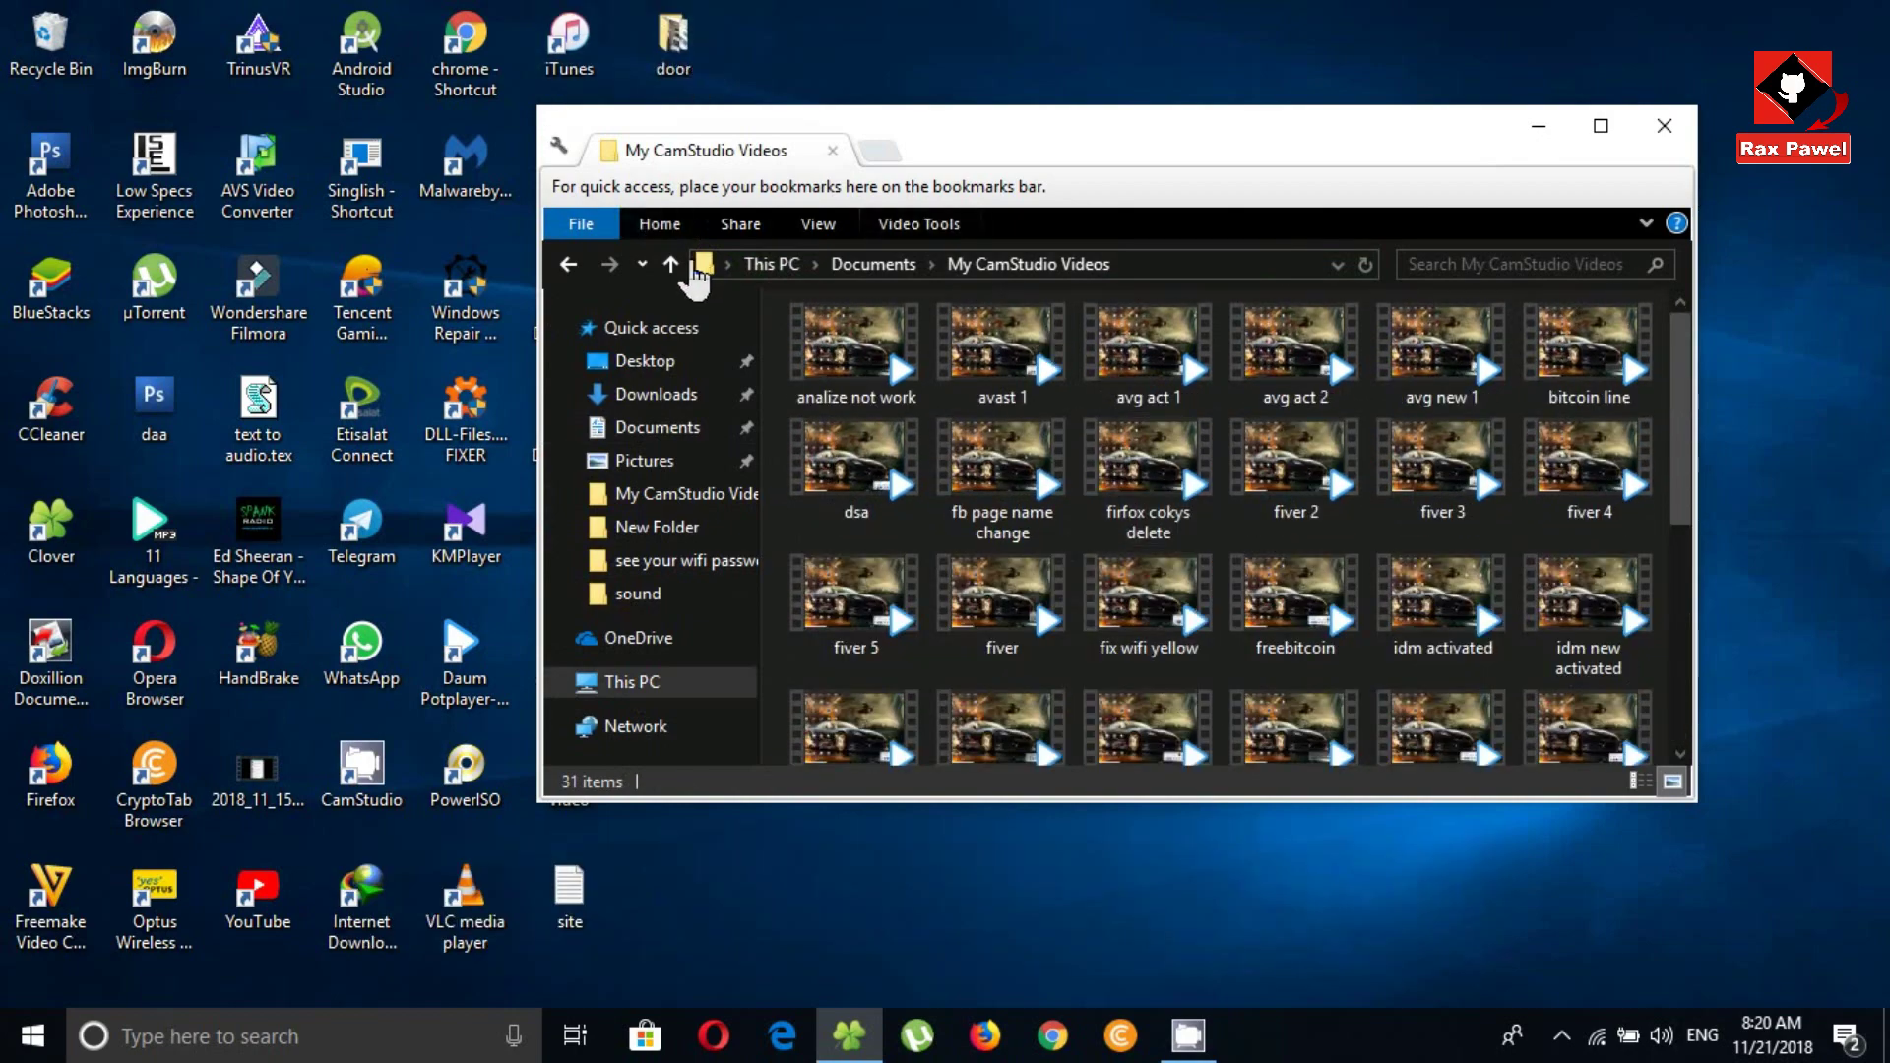
pyautogui.click(672, 265)
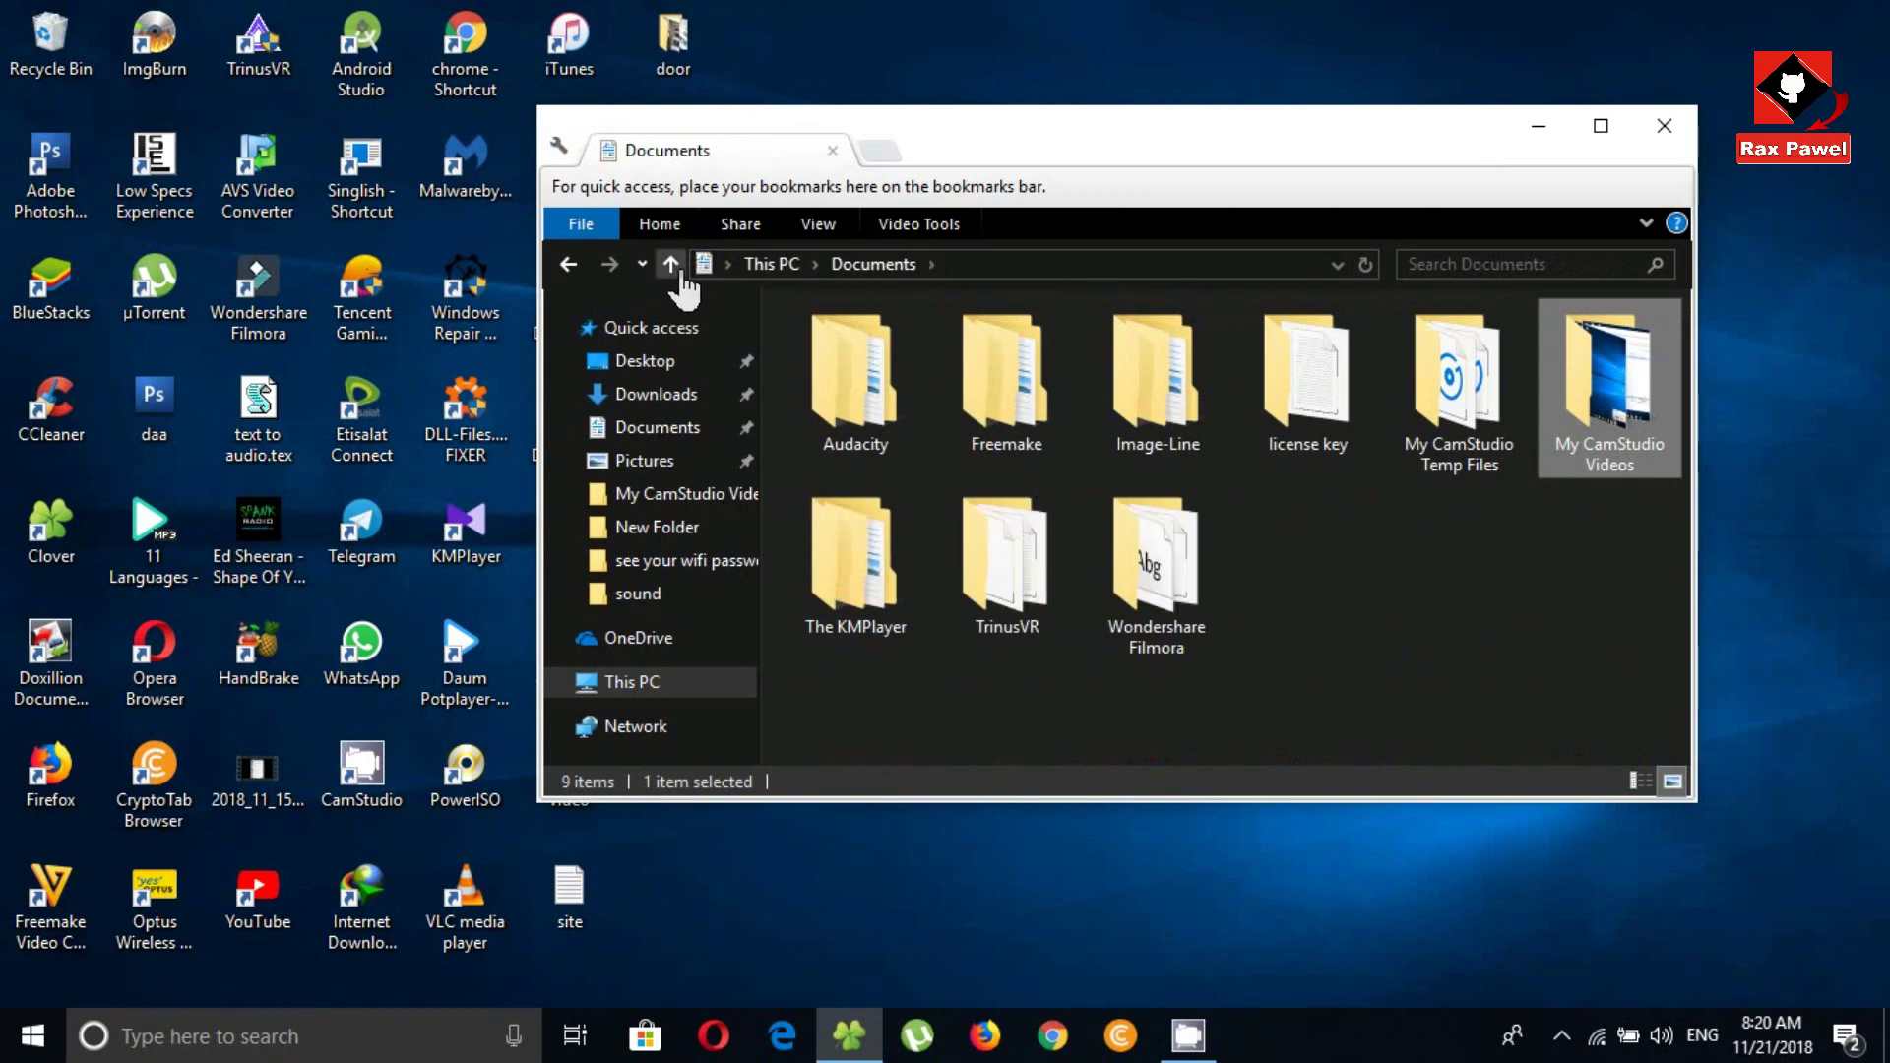
pyautogui.click(673, 264)
pyautogui.click(1662, 126)
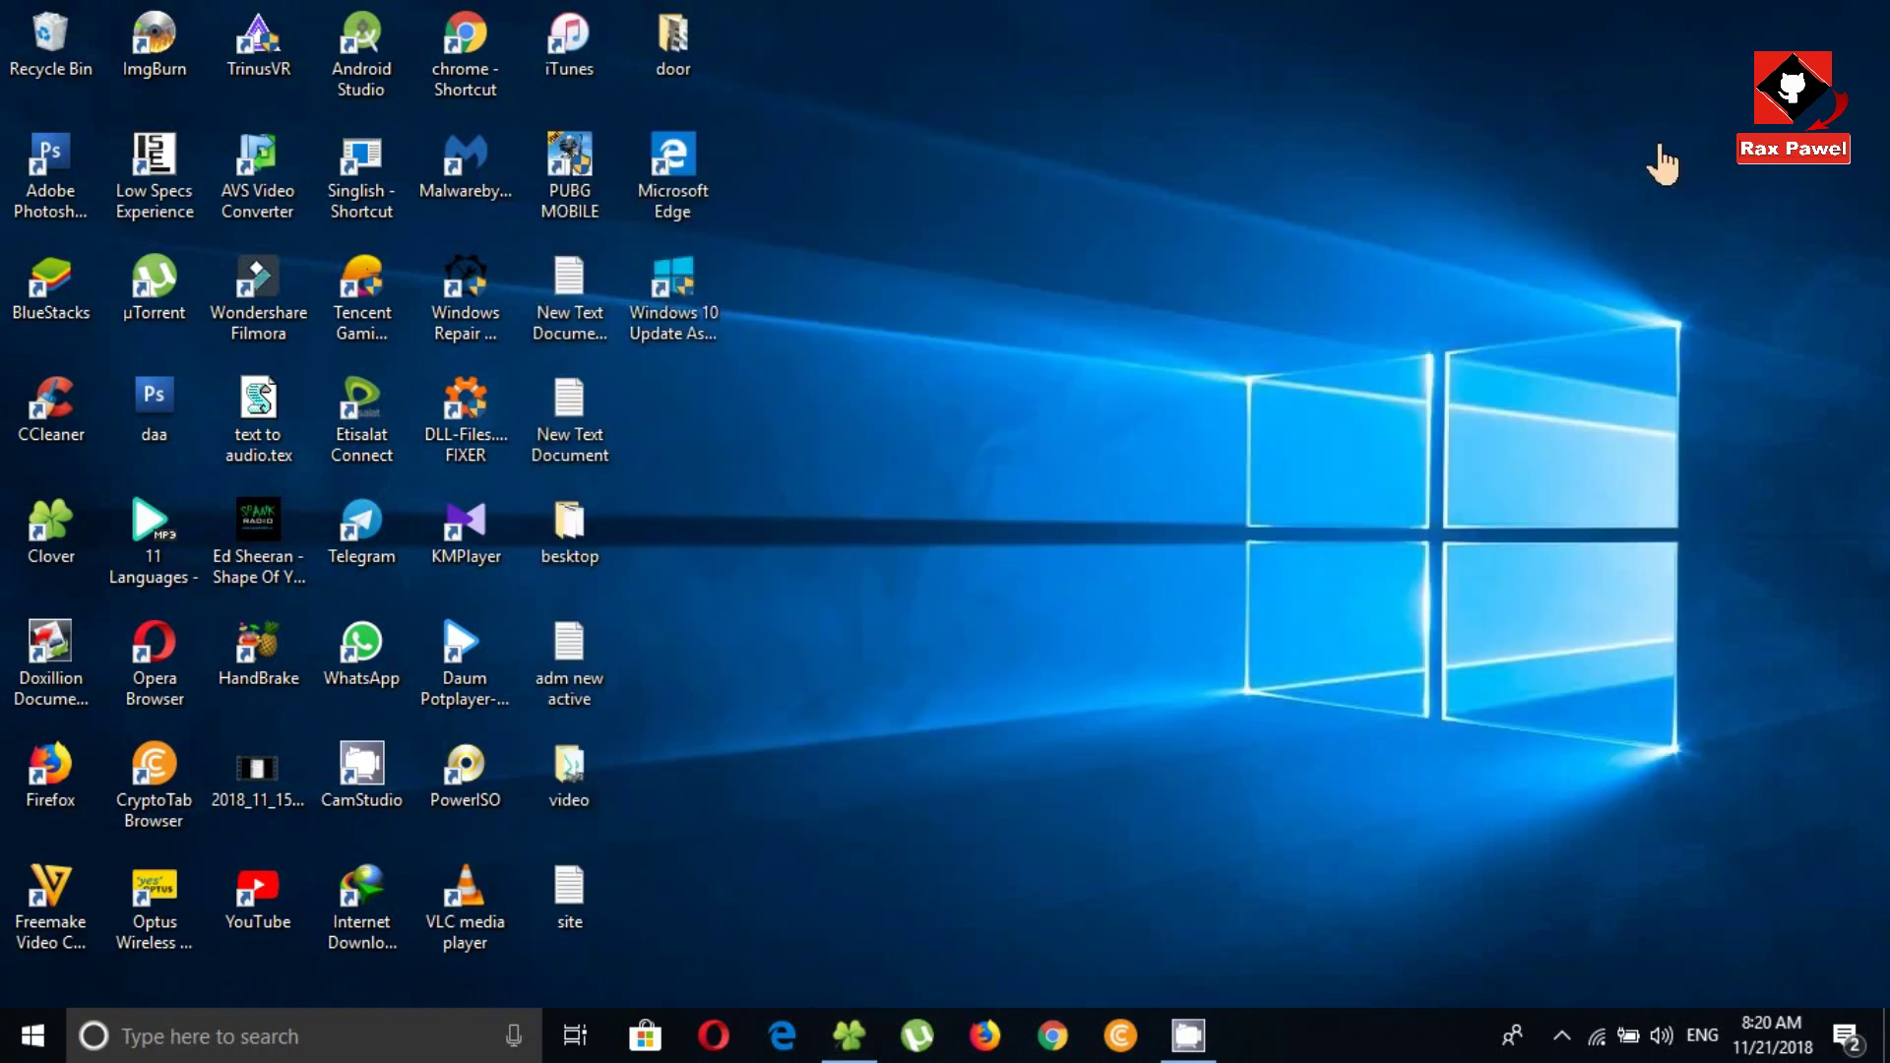